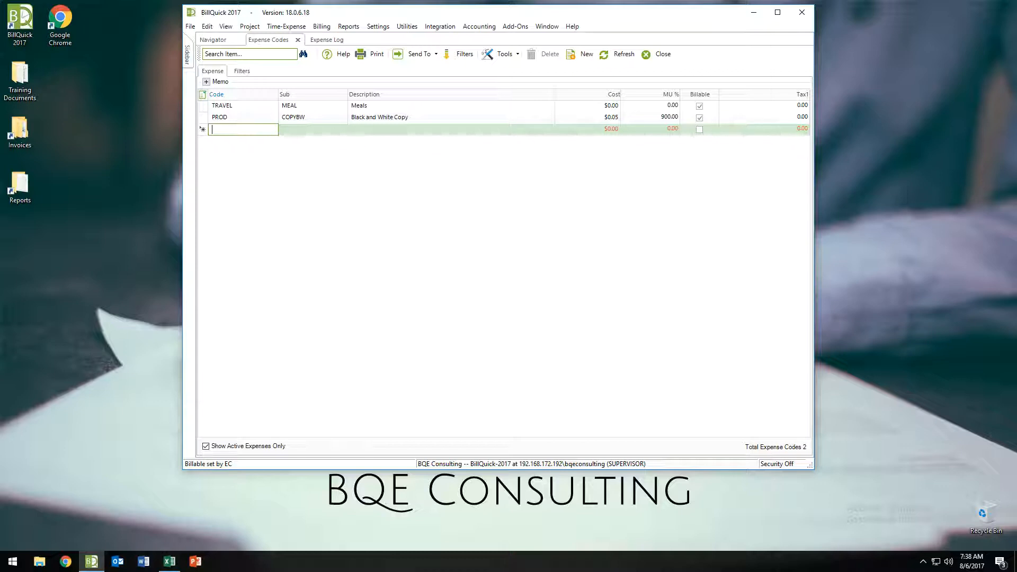
# - Close the open expense screens and start a new service fee schedule, declining the wizard
pyautogui.click(341, 39)
pyautogui.click(298, 40)
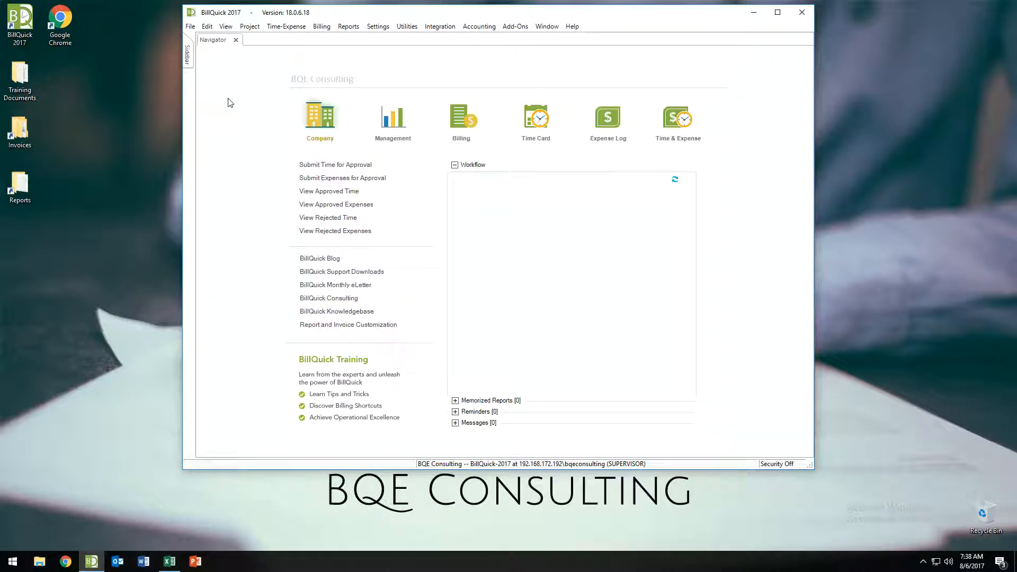
pyautogui.click(226, 27)
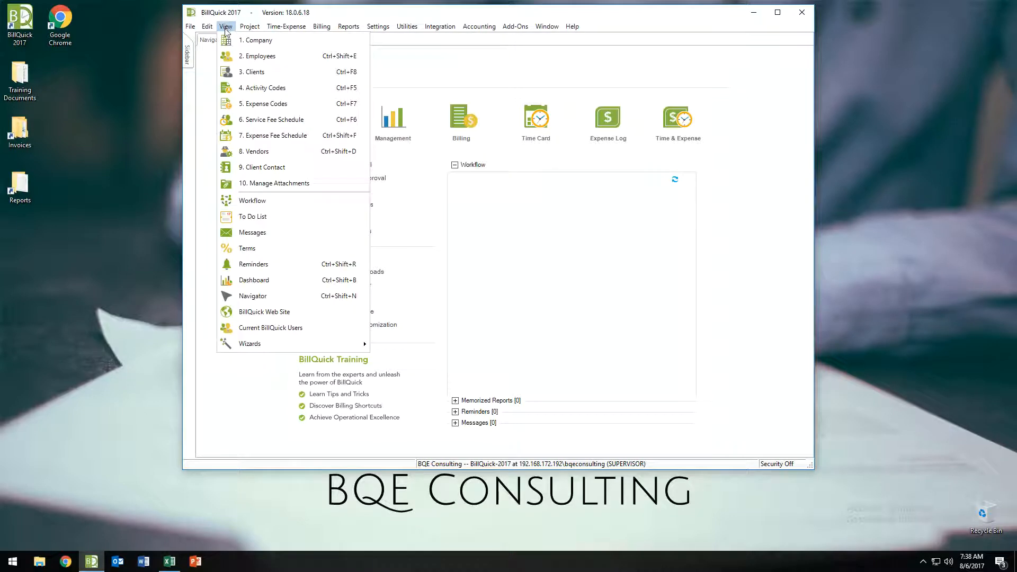
pyautogui.click(252, 126)
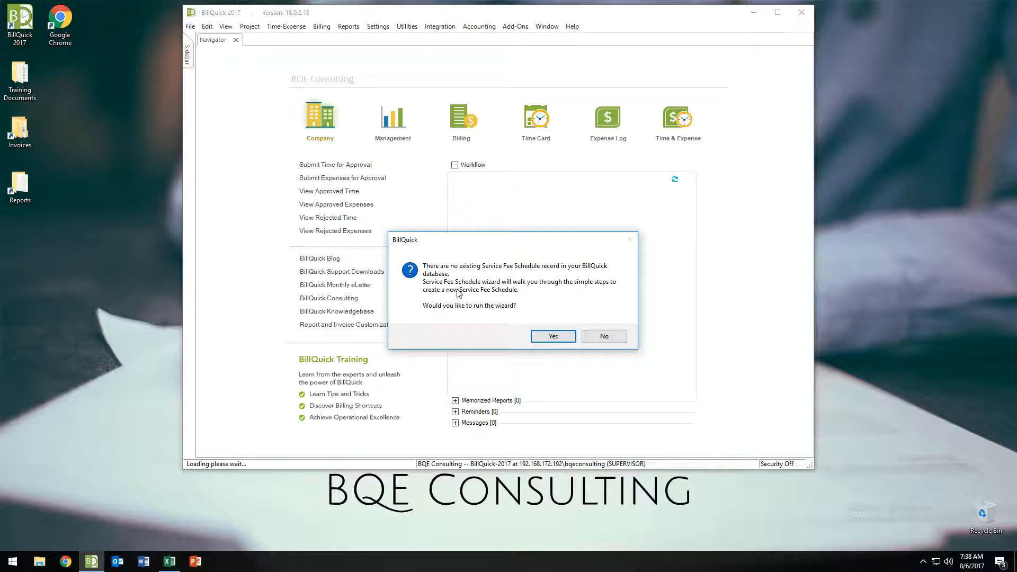
pyautogui.click(602, 337)
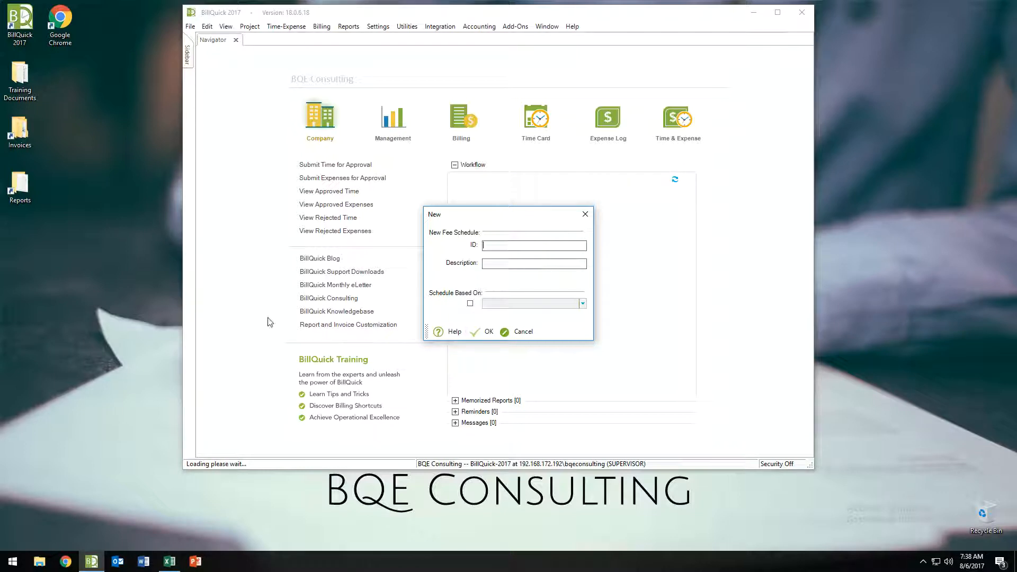
# - Open Notepad and write the schedule naming example "2017-SR -- YEAR Specific" on the first line
pyautogui.rightClick(19, 557)
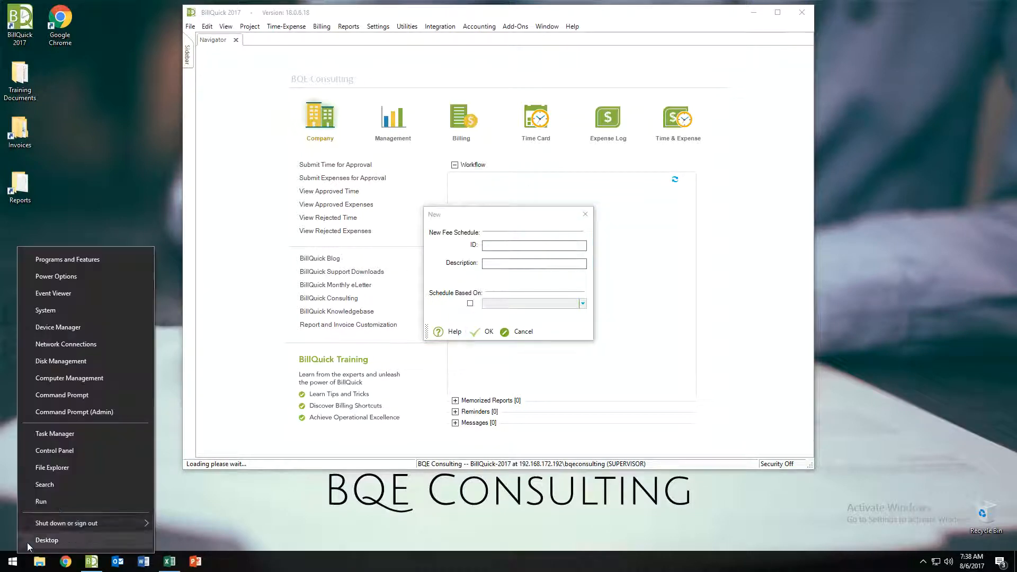
pyautogui.click(59, 504)
pyautogui.write('notepad')
pyautogui.press('Return')
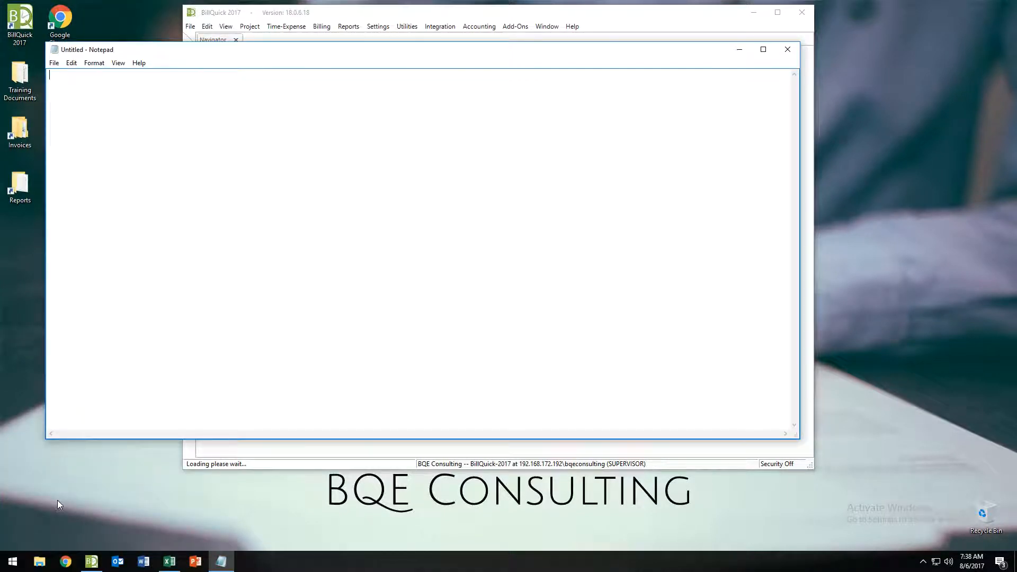
pyautogui.write('2017-')
pyautogui.write('SR')
pyautogui.write('  -- YEAR Spe')
pyautogui.write('cific')
# - Add the naming example "P-17001 -- Project Specific" below the year-specific line, leaving a blank line between
pyautogui.write('P-')
pyautogui.write('17-001')
pyautogui.press('BackSpace')
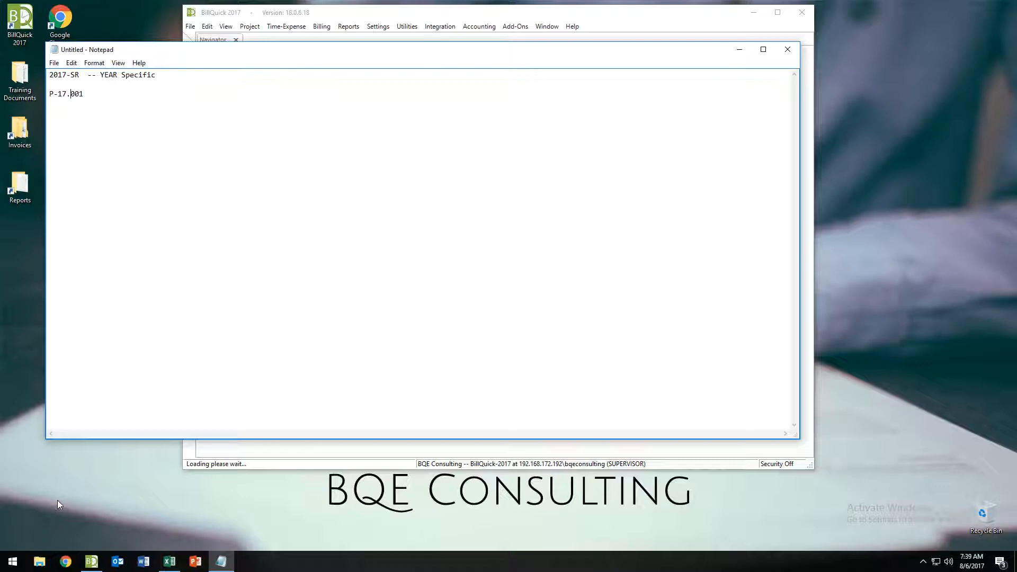
pyautogui.click(104, 93)
pyautogui.write('-- Project ')
pyautogui.write('Spec')
pyautogui.write('ific')
# - Add the naming example "C-ABC17 -- Client Specific" below the project-specific line, leaving a blank line between
pyautogui.write('C-')
pyautogui.write('ABC')
pyautogui.write('17')
pyautogui.write(' -- Client Spe')
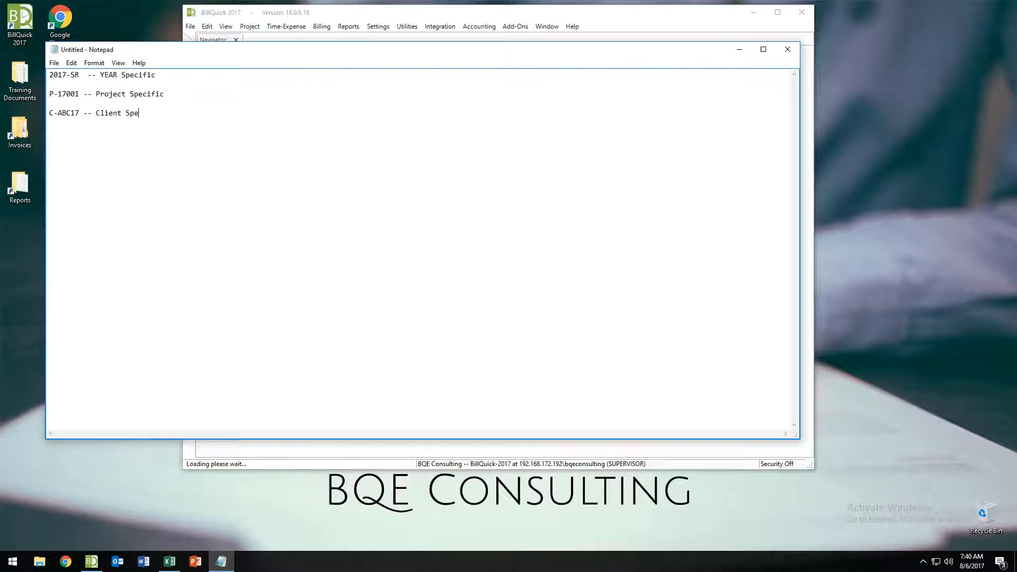
pyautogui.write('cific')
# - Insert the line "0000-CR -- Current Rate Scheduled" above the year-specific example, followed by a blank line
pyautogui.moveTo(157, 75); pyautogui.dragTo(75, 66)
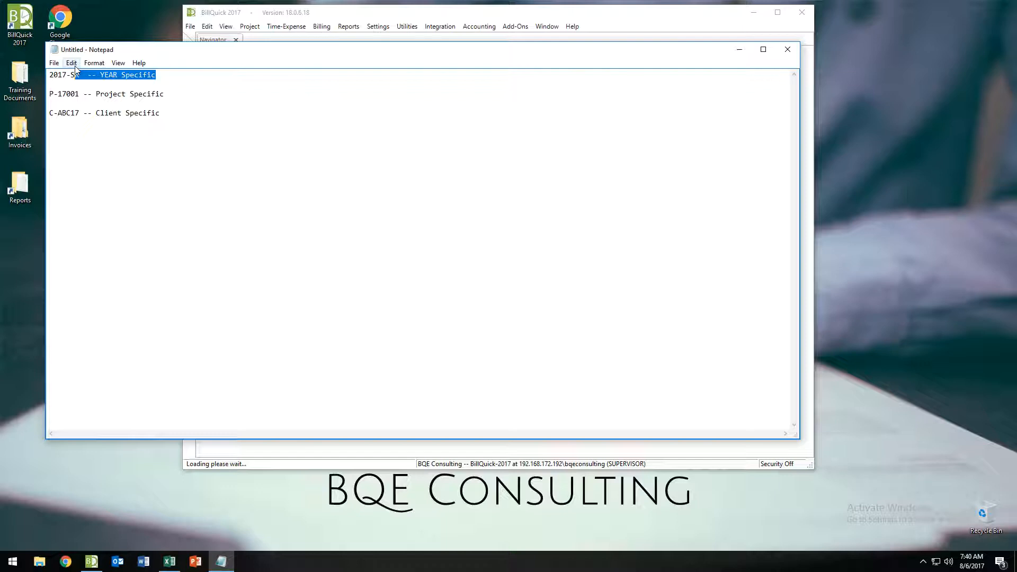
pyautogui.click(174, 77)
pyautogui.press('Home')
pyautogui.press('Return')
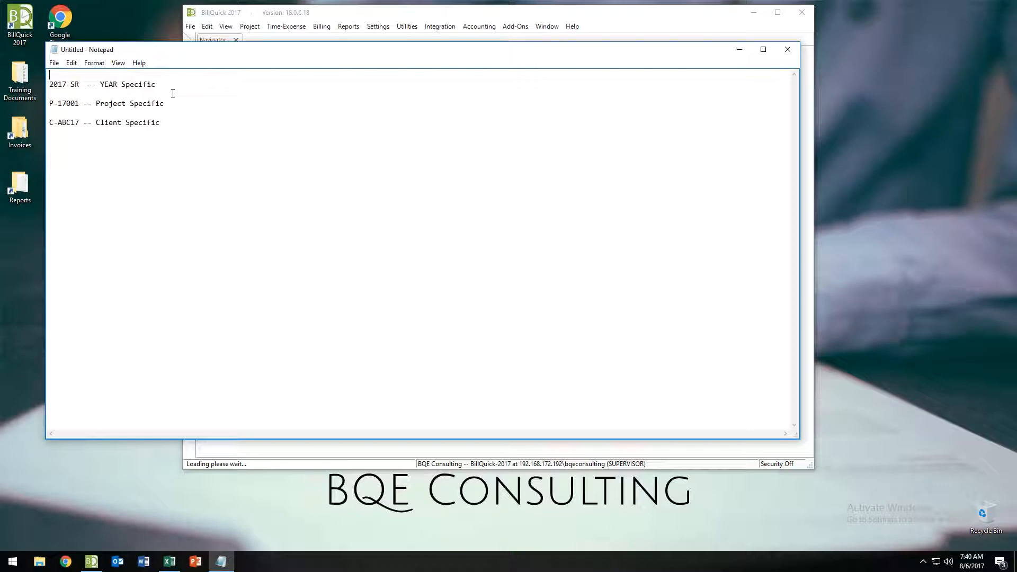
pyautogui.write('0000-CR -- Current Rate Schedu')
pyautogui.write('led')
pyautogui.press('Return')
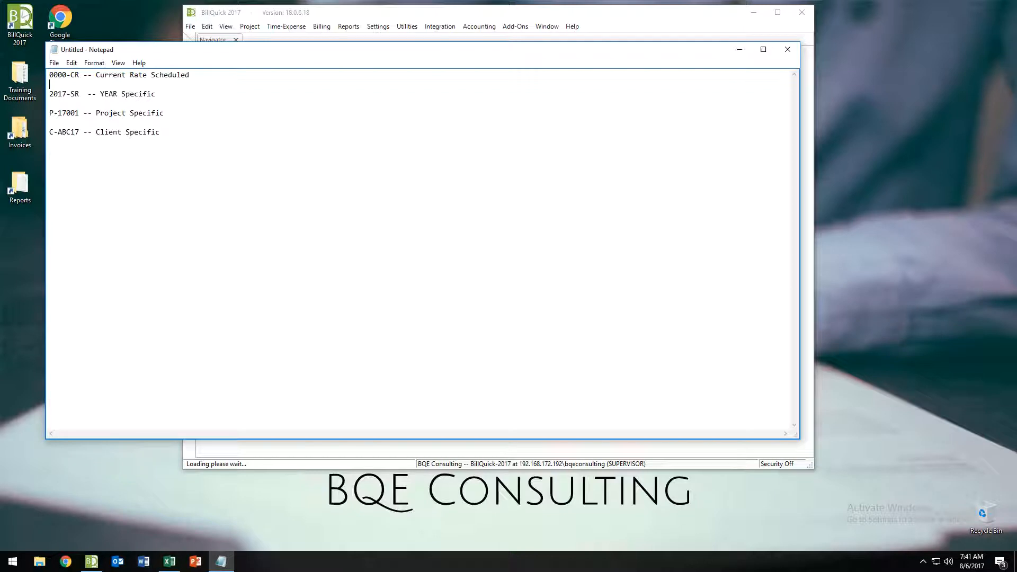
# - Switch back to BillQuick and create the fee schedule 0000-CR with the description Current Rate Schedule
pyautogui.click(739, 49)
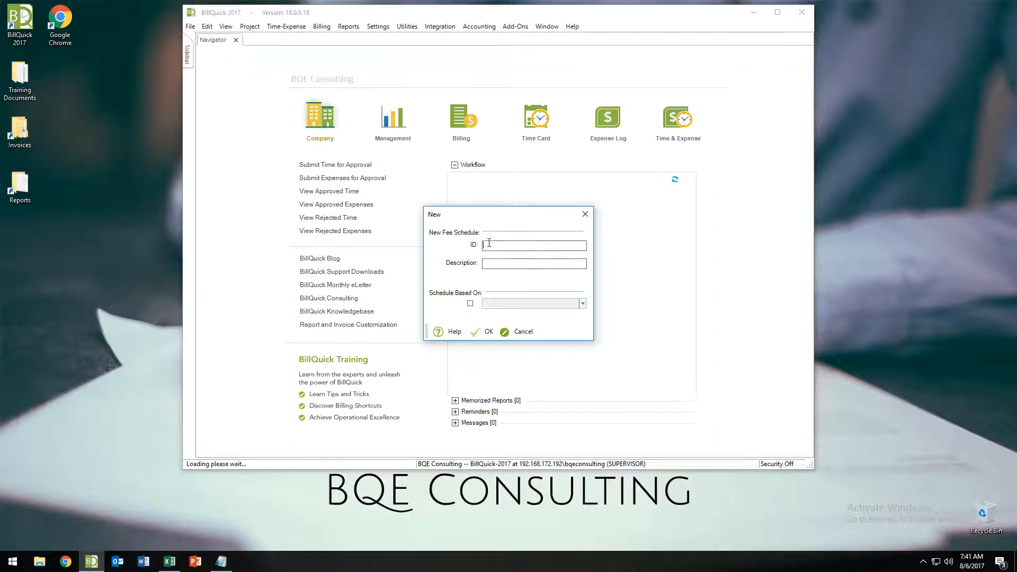
pyautogui.write('000')
pyautogui.write('0-CR')
pyautogui.write('Current Rate S')
pyautogui.write('chedule')
pyautogui.click(486, 333)
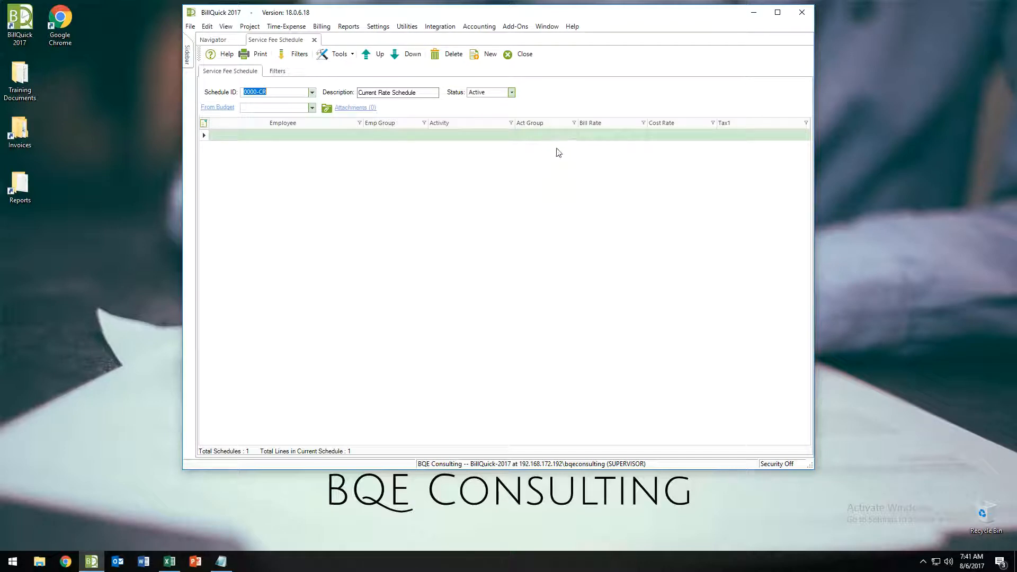
# - Hide the Bill Rate, Cost Rate and Tax1 columns in the fee schedule grid and narrow the Employee column
pyautogui.click(204, 123)
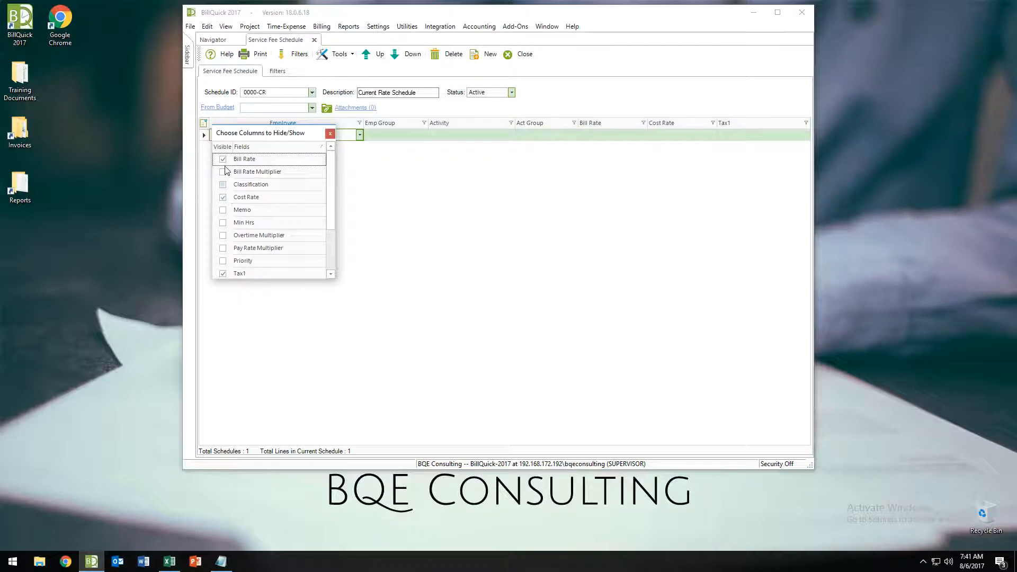
pyautogui.click(223, 160)
pyautogui.click(223, 197)
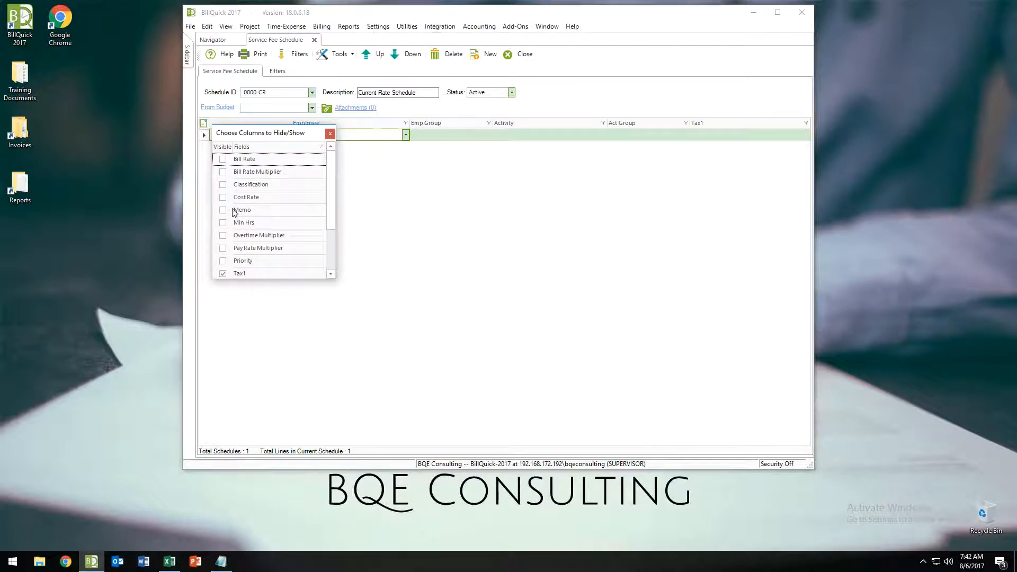
pyautogui.click(223, 274)
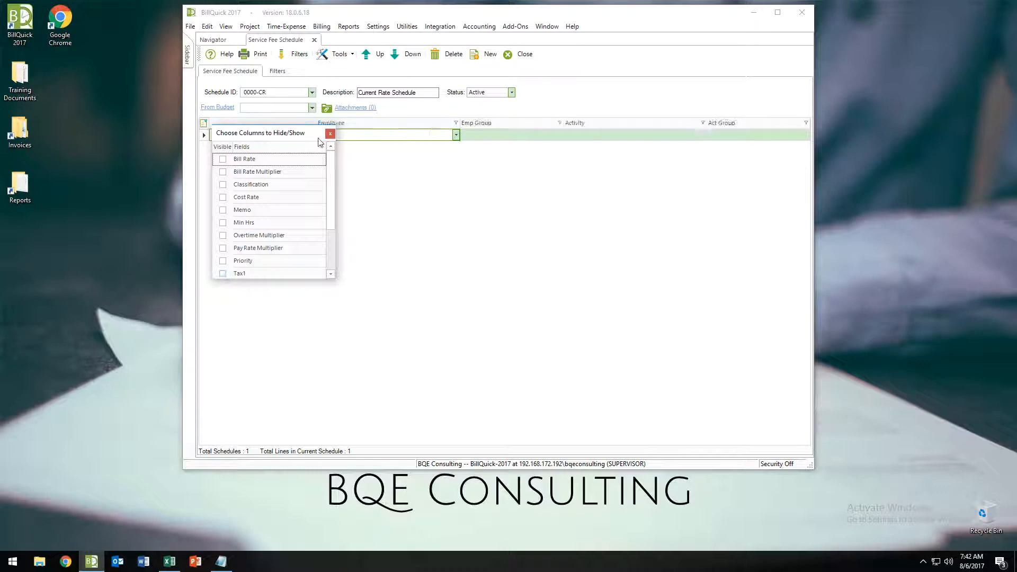
pyautogui.click(330, 135)
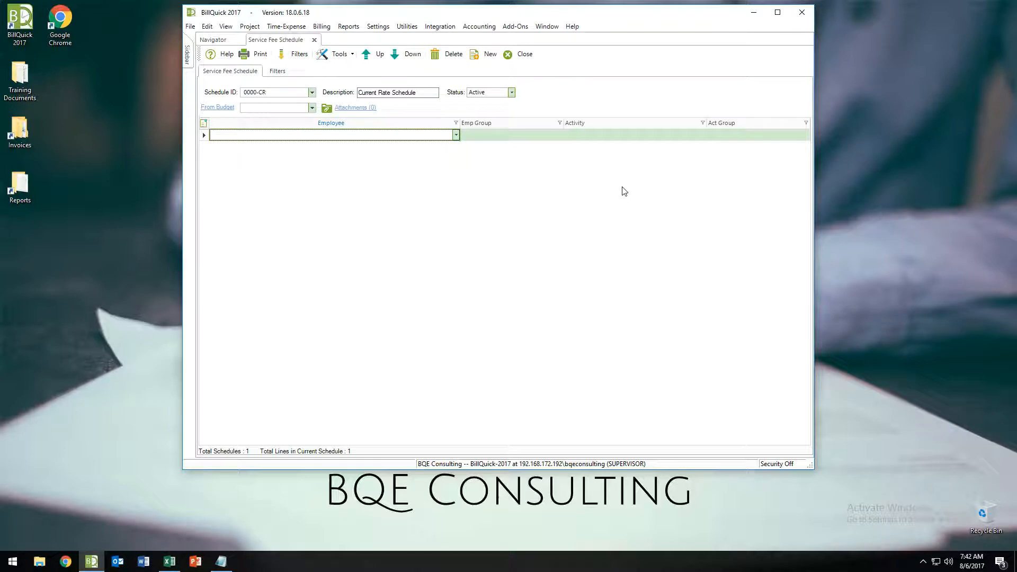
pyautogui.moveTo(455, 130); pyautogui.dragTo(373, 132)
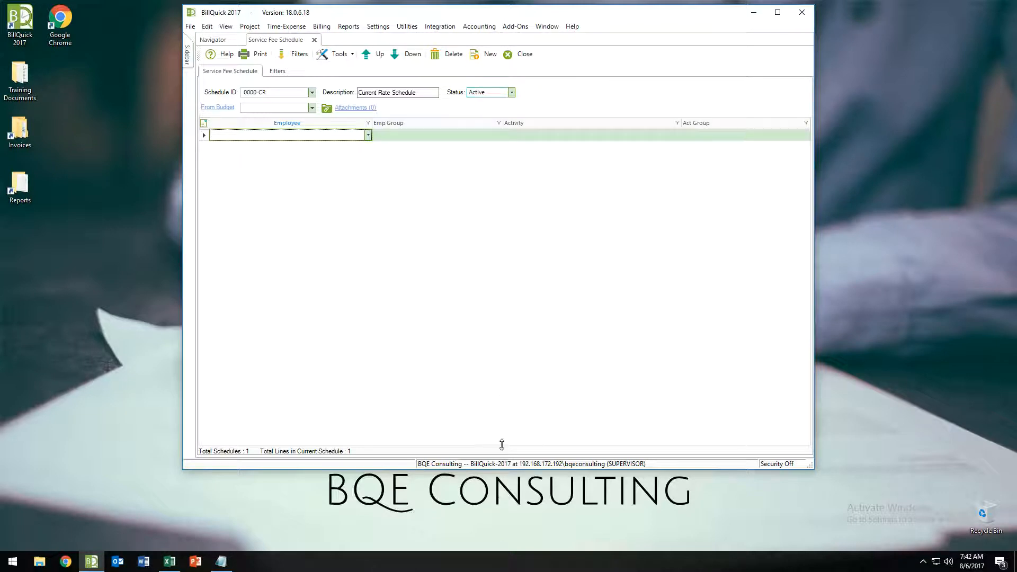
pyautogui.click(364, 134)
pyautogui.click(392, 136)
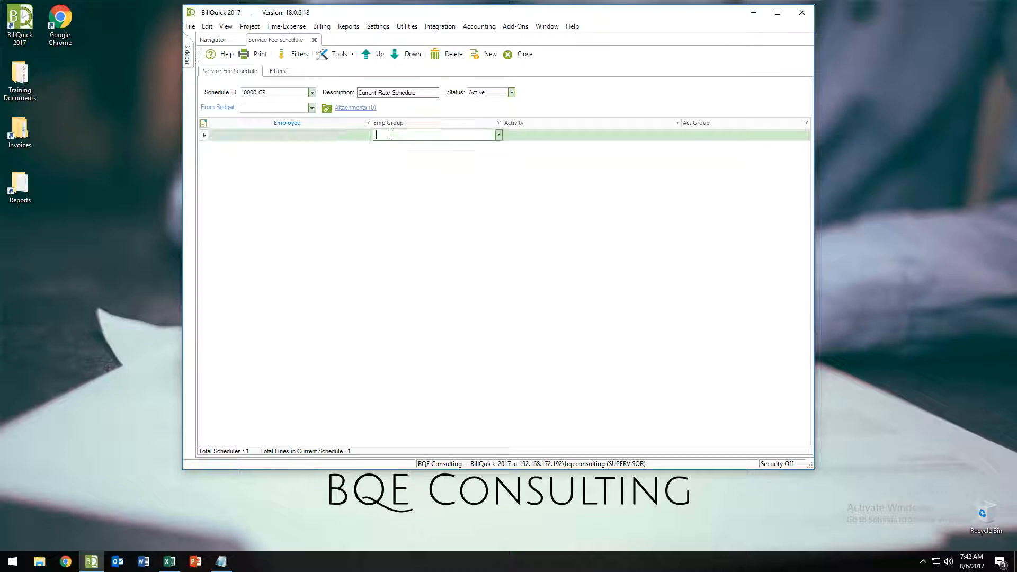
pyautogui.click(364, 136)
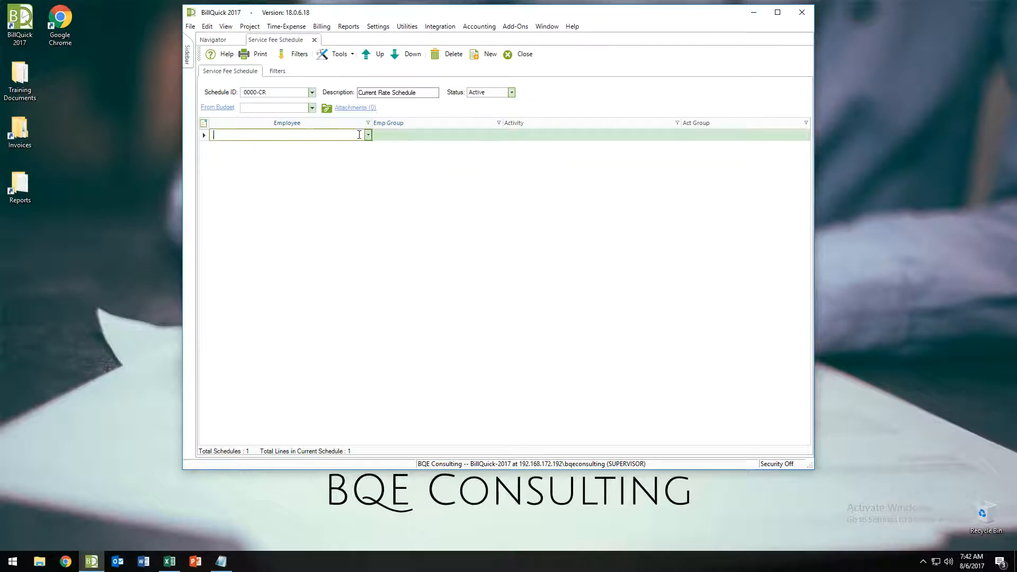
# - From the fee schedule's Emp Group field, add a new employee group with ID CLASSE-PRIN and name Class - Principal
pyautogui.click(386, 136)
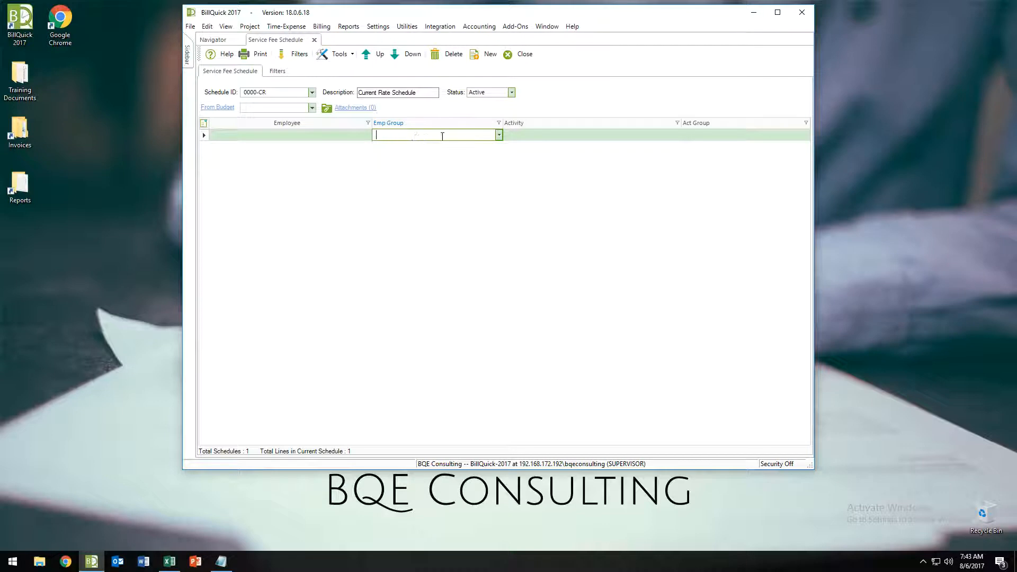
pyautogui.click(499, 136)
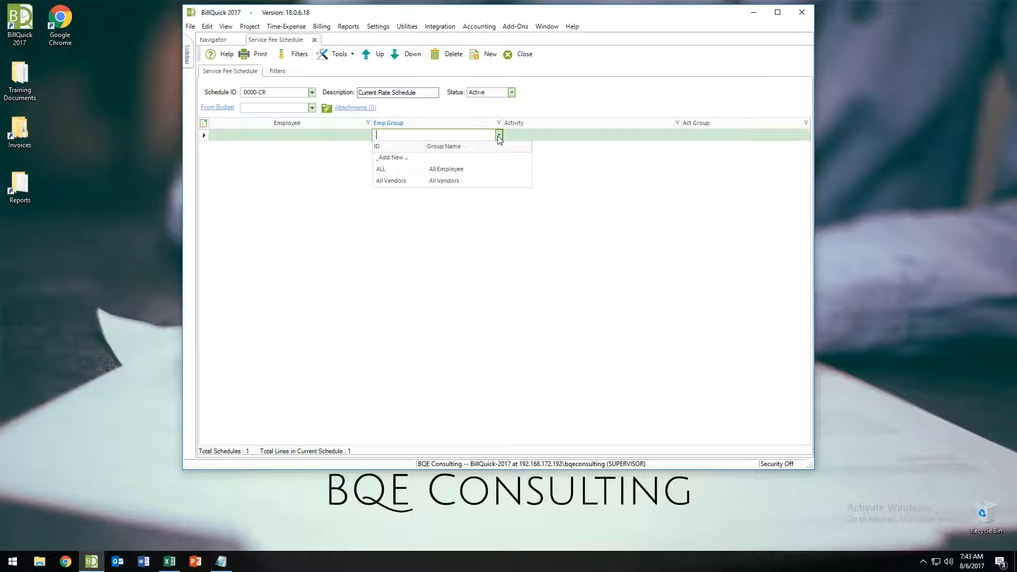
pyautogui.click(388, 159)
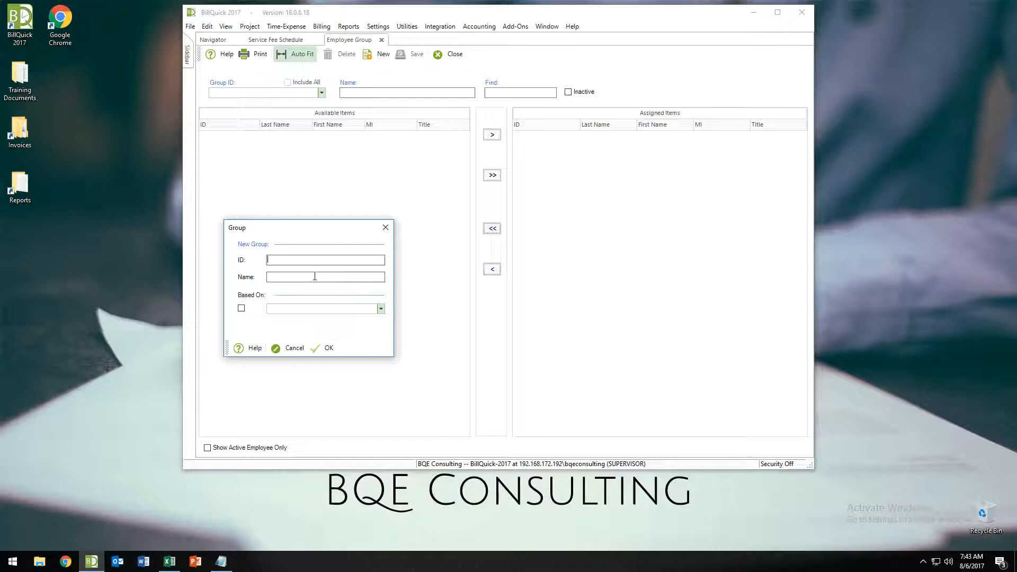
pyautogui.write('CLASS')
pyautogui.write('E')
pyautogui.write('PRIN')
pyautogui.write('Class - P')
pyautogui.write('rincipal')
pyautogui.click(329, 348)
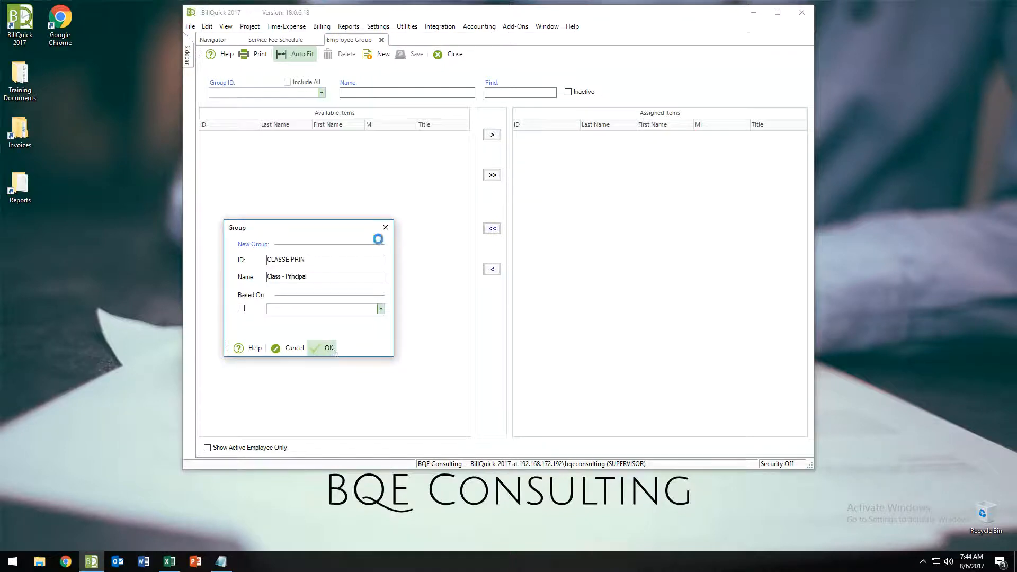
# - Create another employee group with ID CLASSE-ENG01 and name Class - Engineer Level 01
pyautogui.click(380, 60)
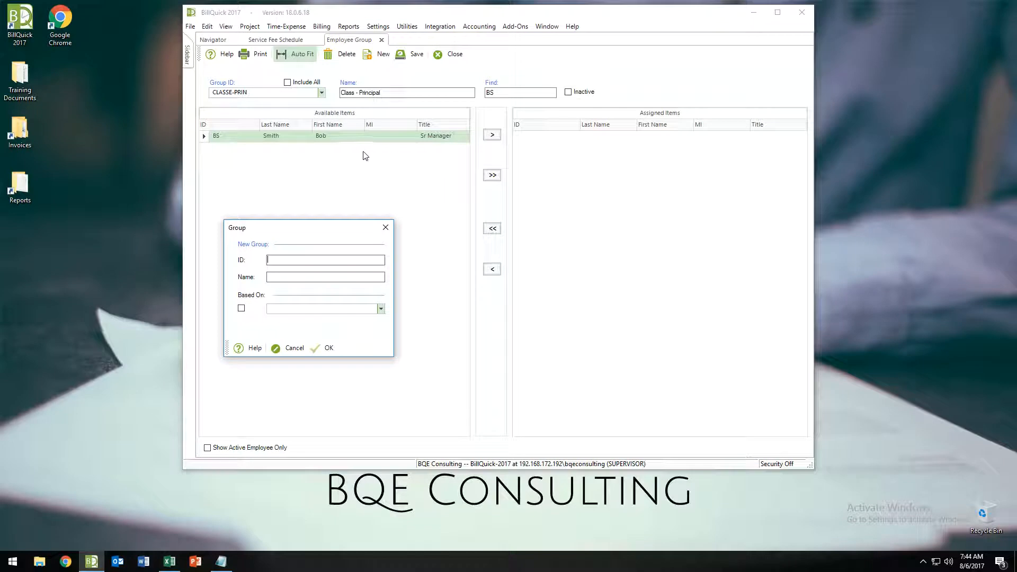
pyautogui.write('CLASSE')
pyautogui.write('-ENG01')
pyautogui.write('Class - Enginee')
pyautogui.write('r Level 01')
pyautogui.click(328, 347)
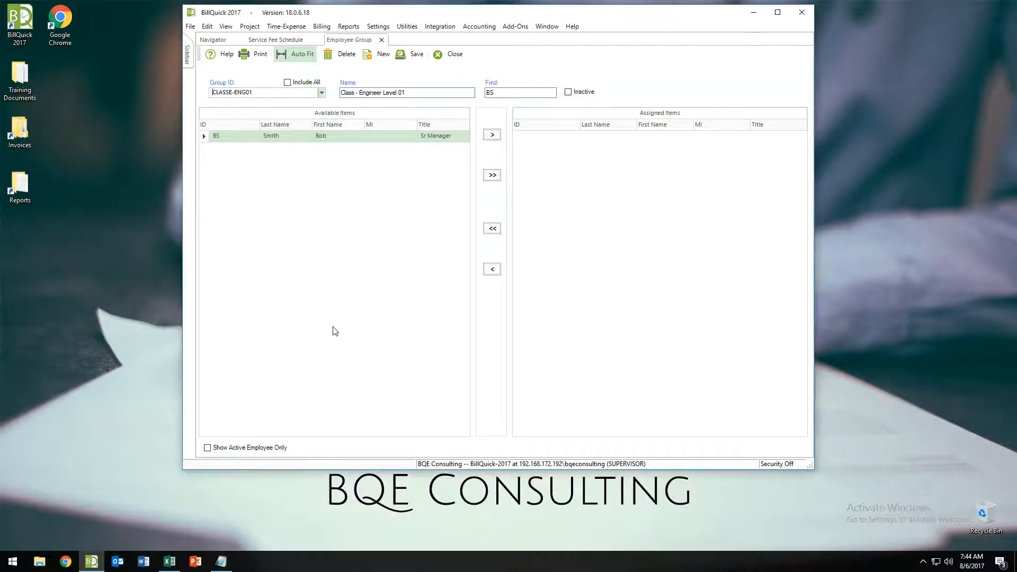
# - Create another employee group with ID CLASSE-ENG02 and name Class - Engineer Level 02
pyautogui.click(385, 56)
pyautogui.write('CLASSE-ENG')
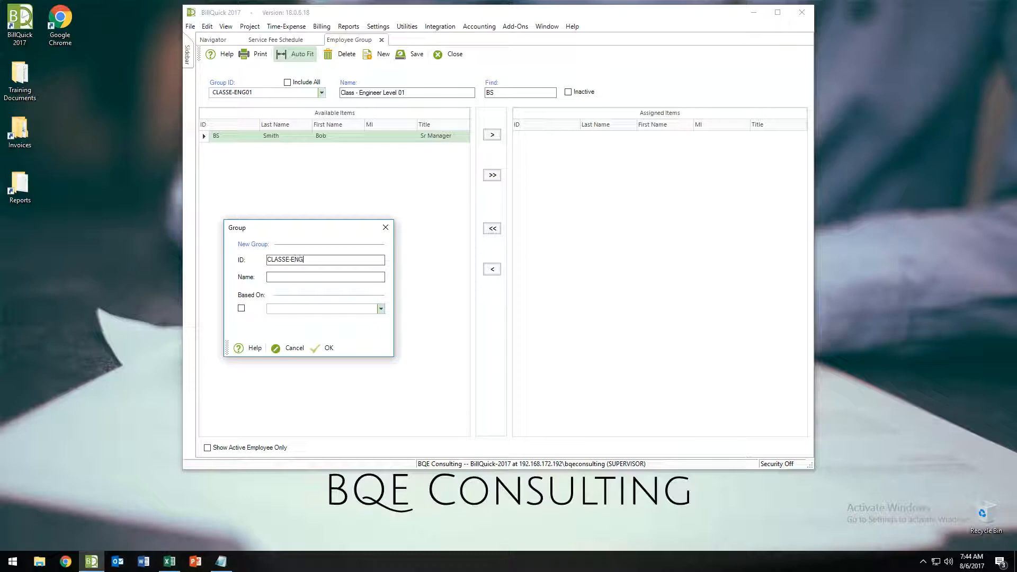
pyautogui.write('02')
pyautogui.write('Class - Engineer Le')
pyautogui.write('vel 02')
pyautogui.click(328, 349)
pyautogui.click(322, 92)
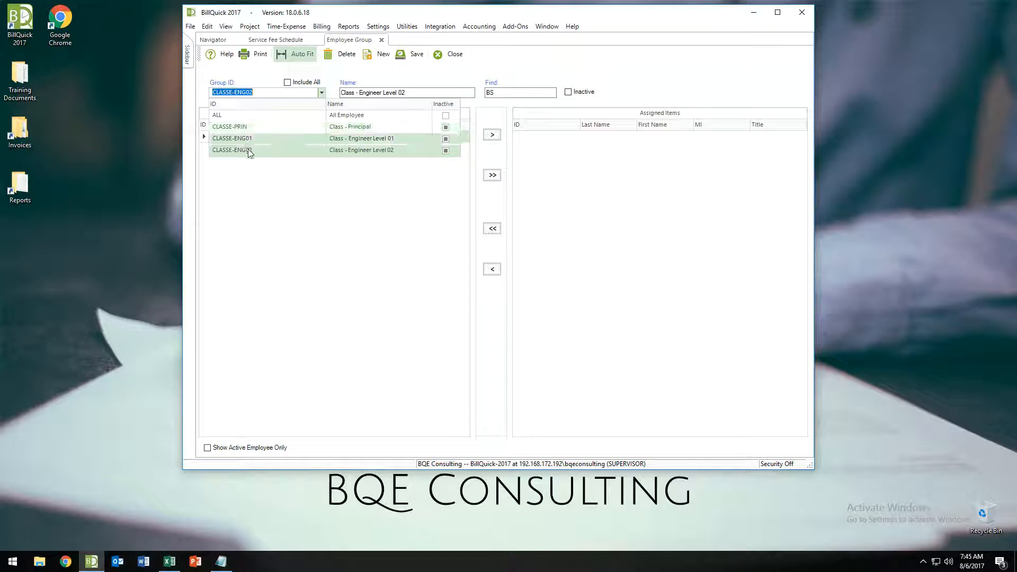
pyautogui.click(267, 190)
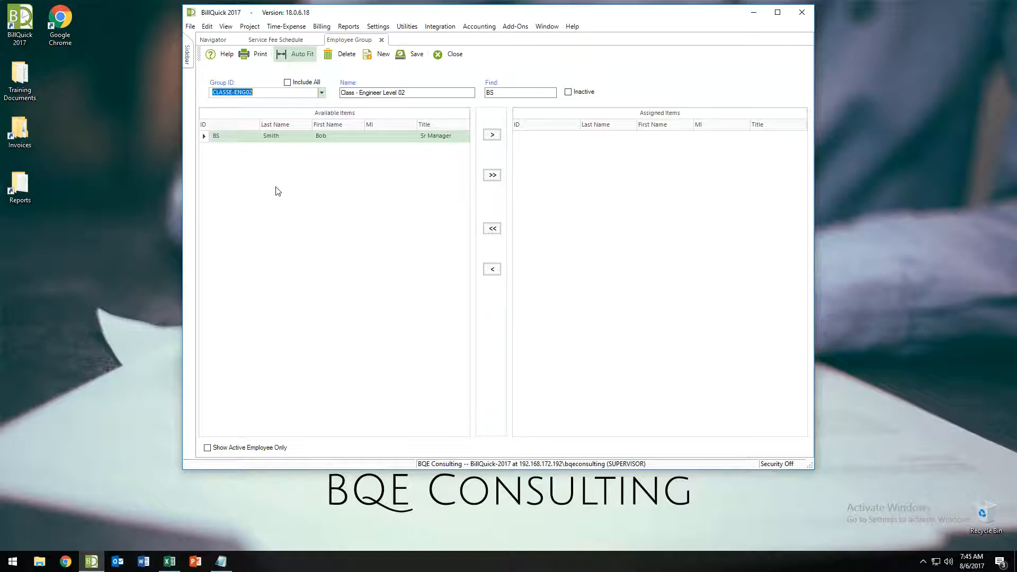
pyautogui.click(256, 137)
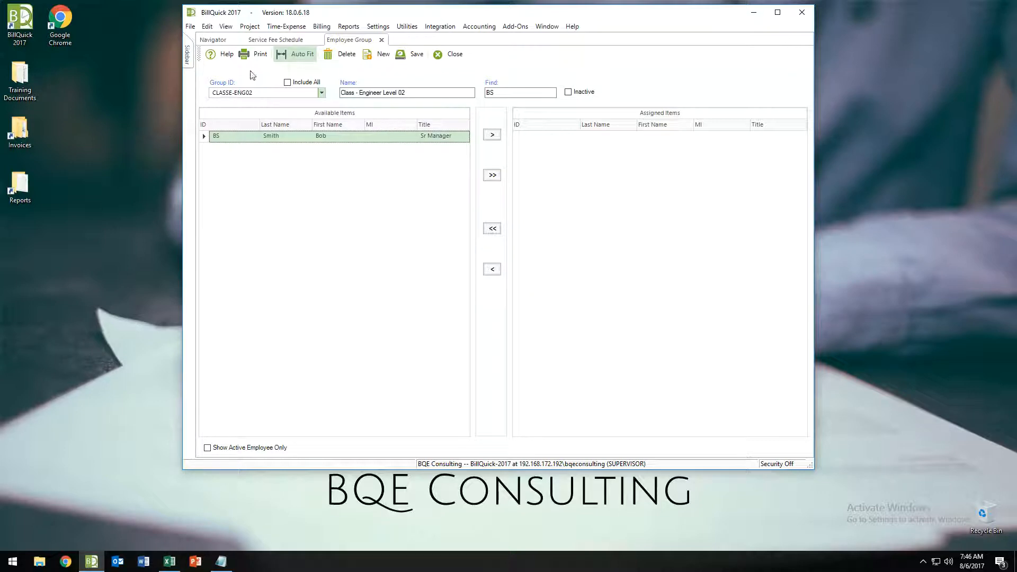
pyautogui.click(321, 92)
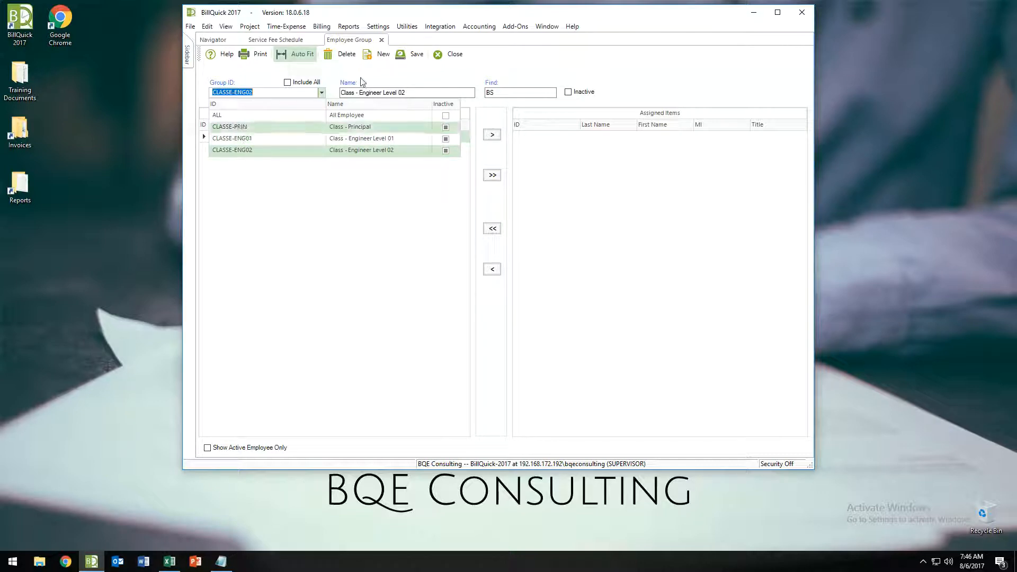
# - Create an employee group with ID HAIR-BLACK and name Hair color - Black
pyautogui.click(379, 55)
pyautogui.click(379, 56)
pyautogui.write('HAIR')
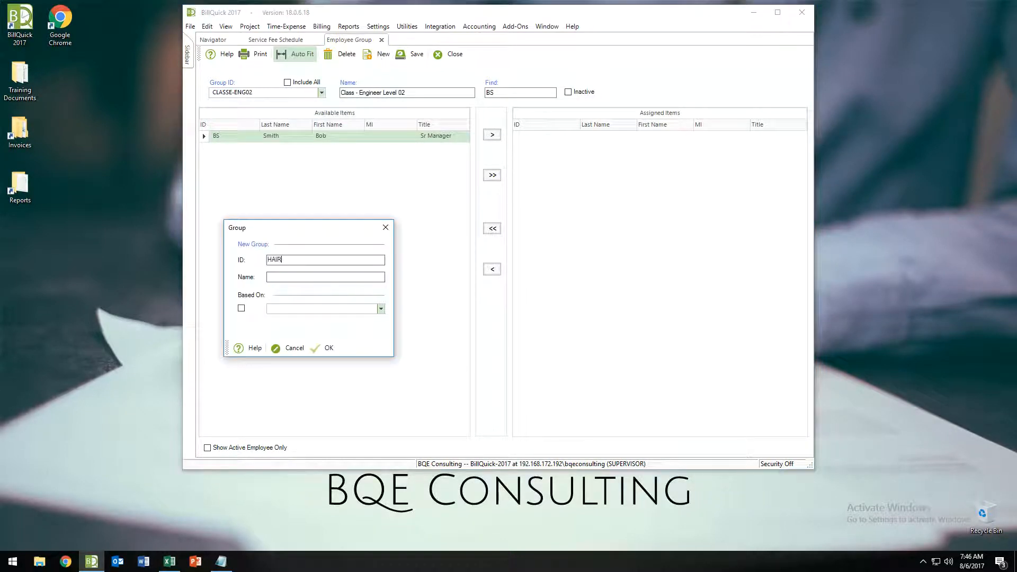
pyautogui.write('-BLACKHAIr')
pyautogui.press('BackSpace')
pyautogui.press('BackSpace')
pyautogui.press('BackSpace')
pyautogui.press('BackSpace')
pyautogui.write('HAir')
pyautogui.press('BackSpace')
pyautogui.press('BackSpace')
pyautogui.press('BackSpace')
pyautogui.press('BackSpace')
pyautogui.write('Hair color - Black')
pyautogui.click(327, 348)
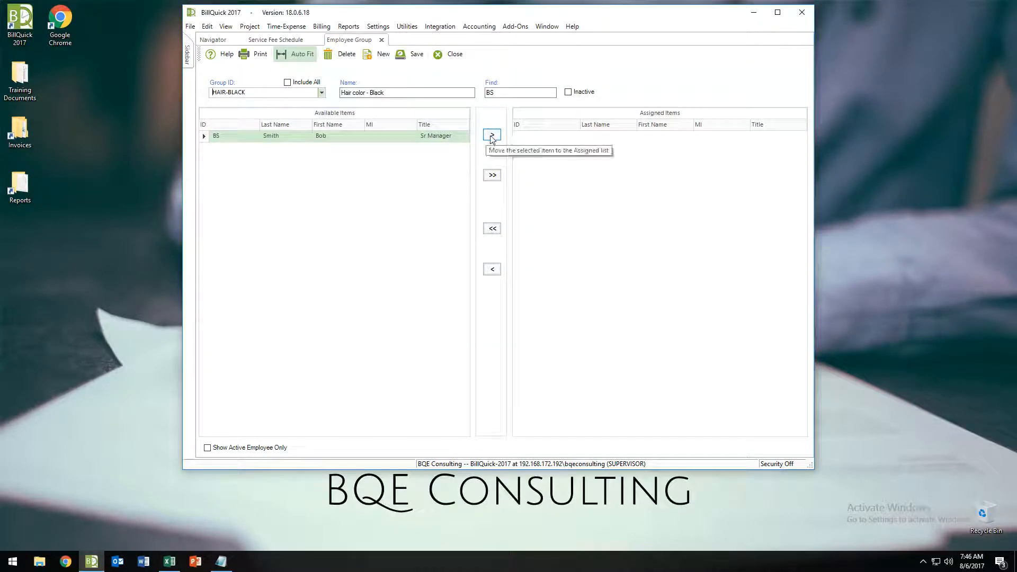
# - Assign the Sr Manager employee to the HAIR-BLACK group and open the list of employee groups
pyautogui.moveTo(452, 137); pyautogui.dragTo(484, 135)
pyautogui.click(485, 136)
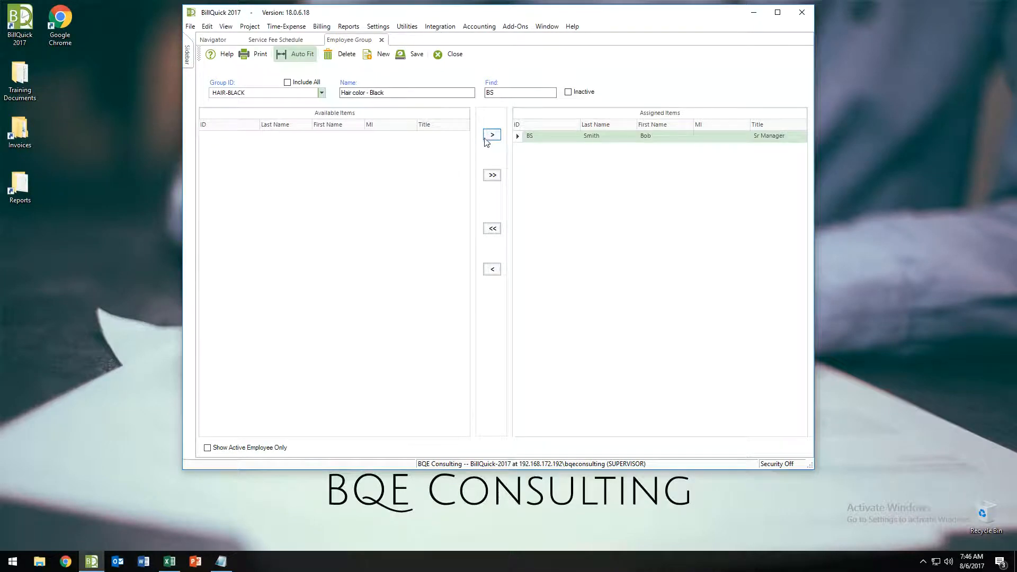
pyautogui.click(321, 94)
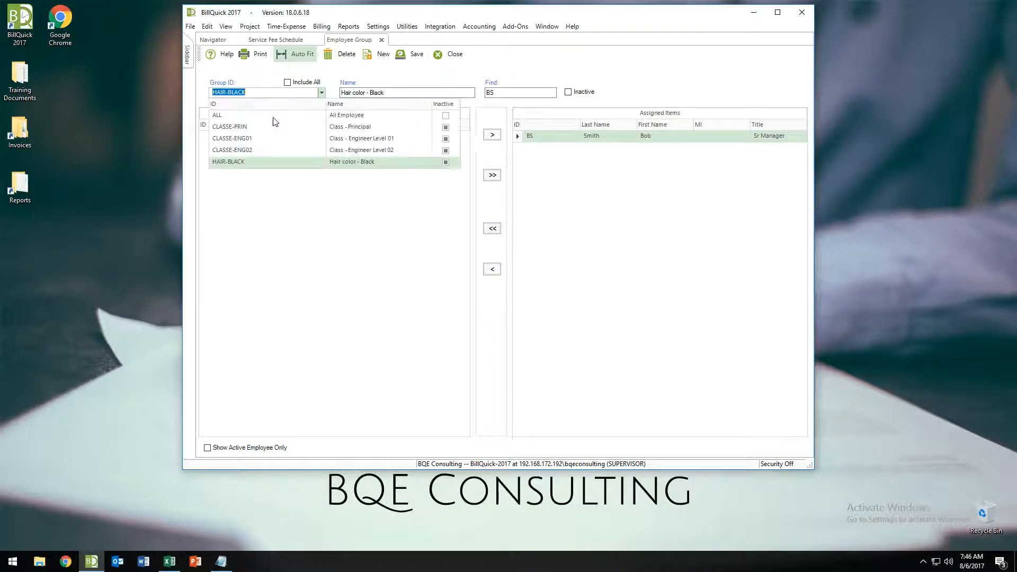
# - Assign the Sr Manager employee to the CLASSE-ENG01 group and delete the HAIR-BLACK employee group
pyautogui.click(245, 140)
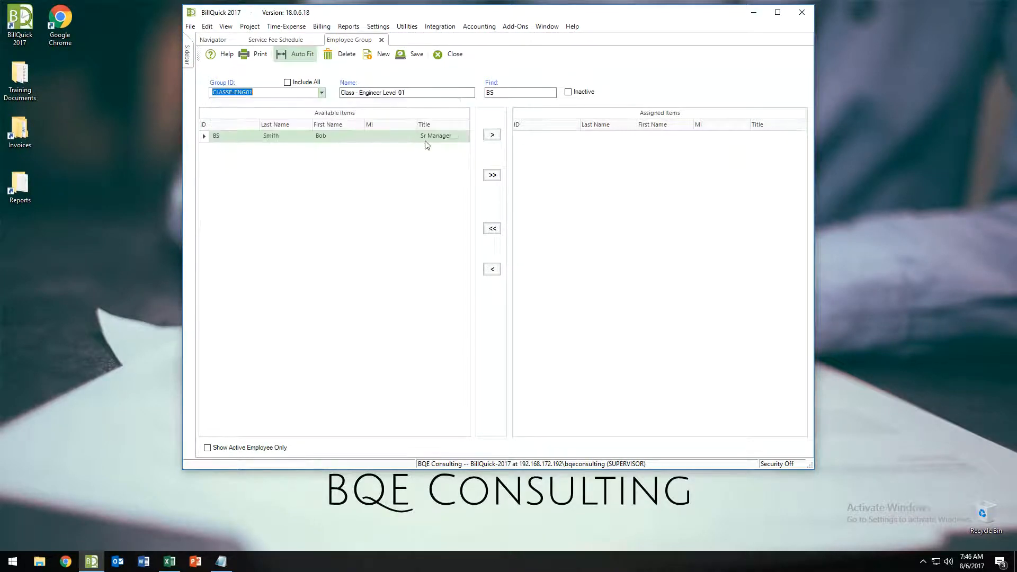
pyautogui.click(492, 134)
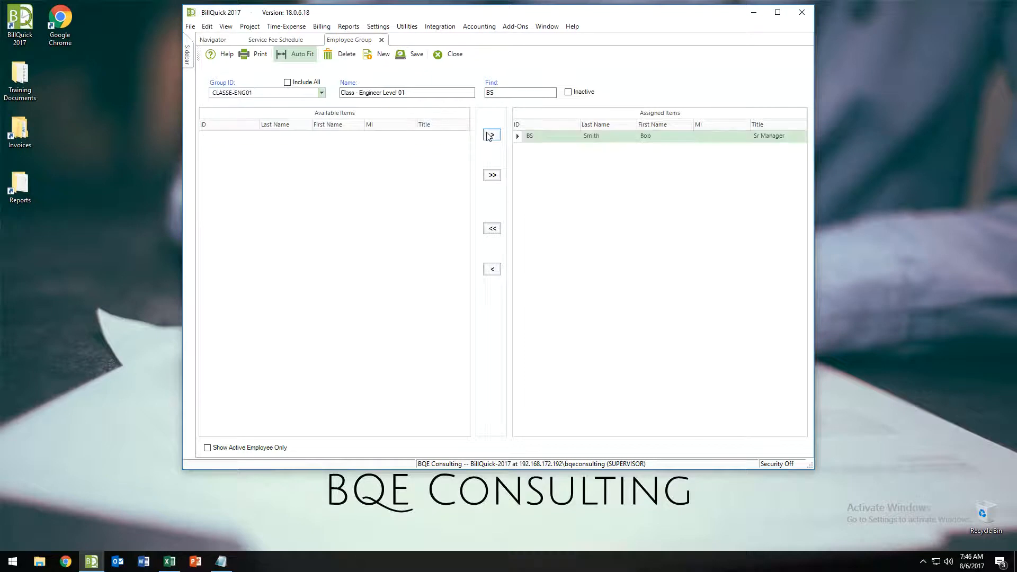
pyautogui.click(321, 93)
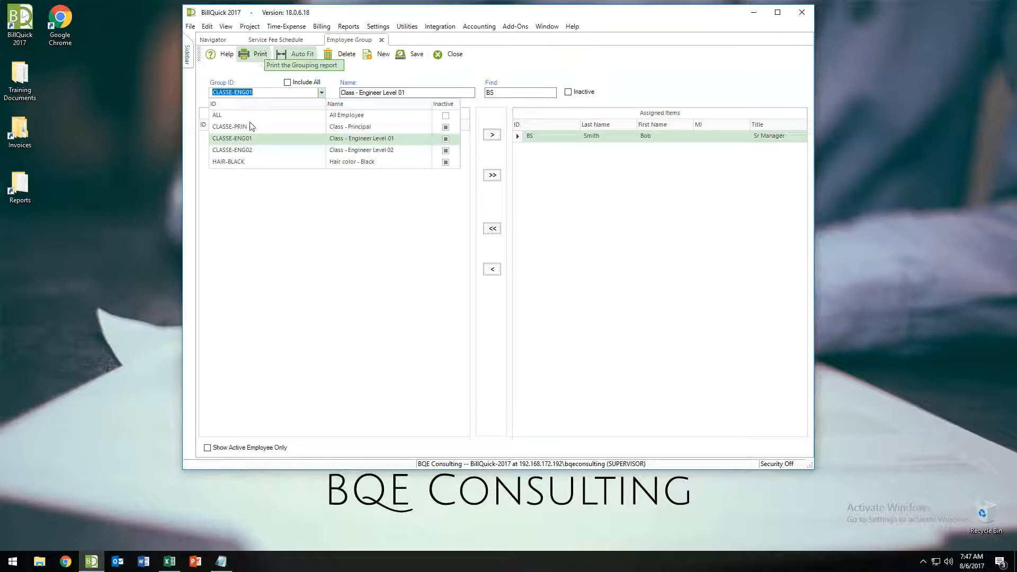
pyautogui.click(243, 163)
pyautogui.click(340, 57)
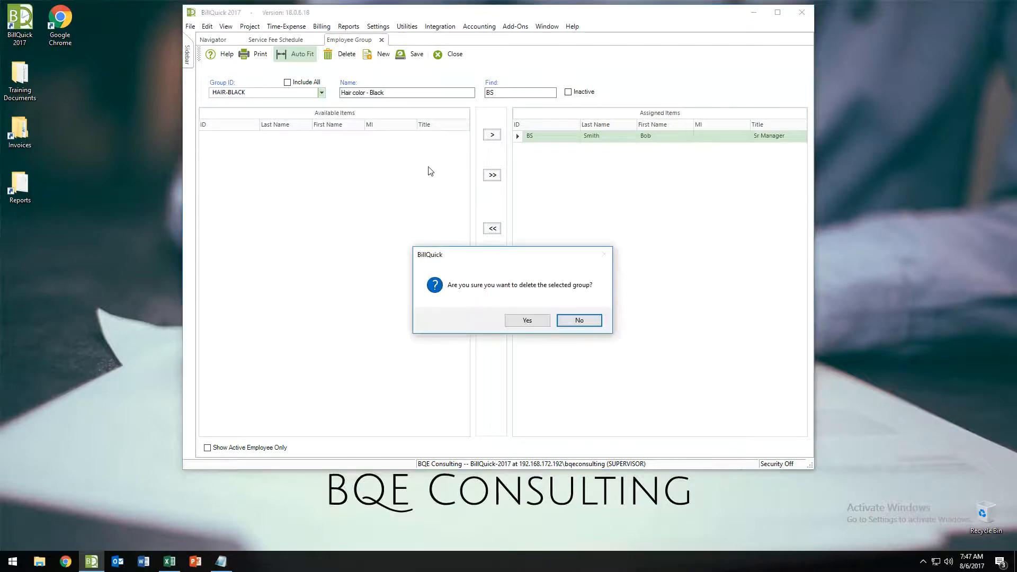
pyautogui.click(536, 318)
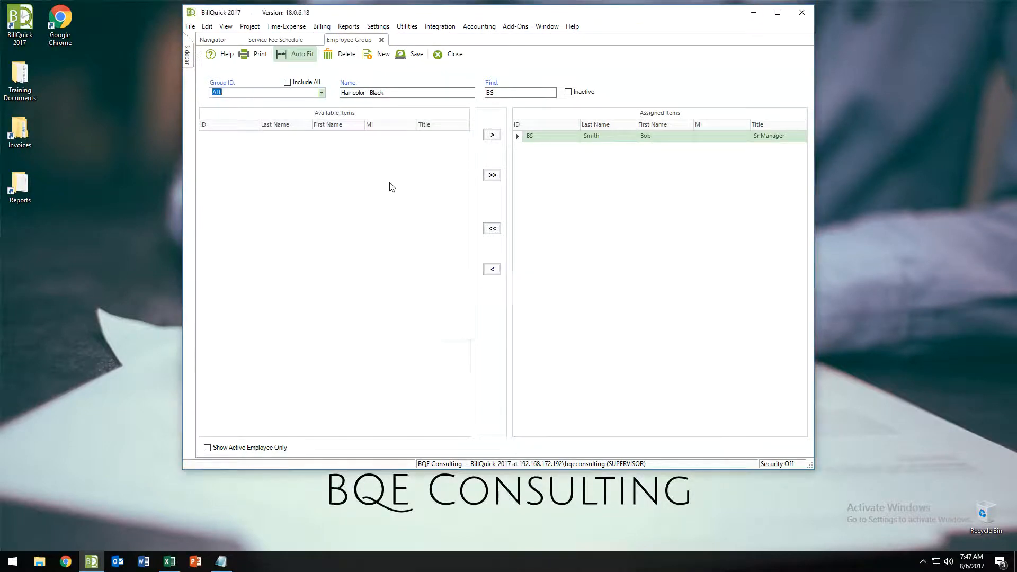
pyautogui.click(321, 93)
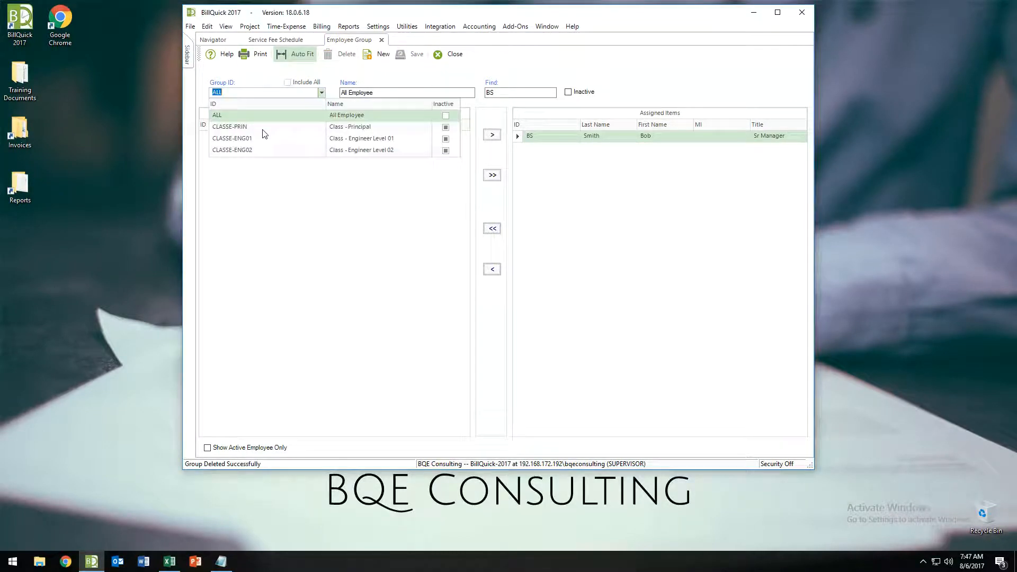
pyautogui.click(289, 228)
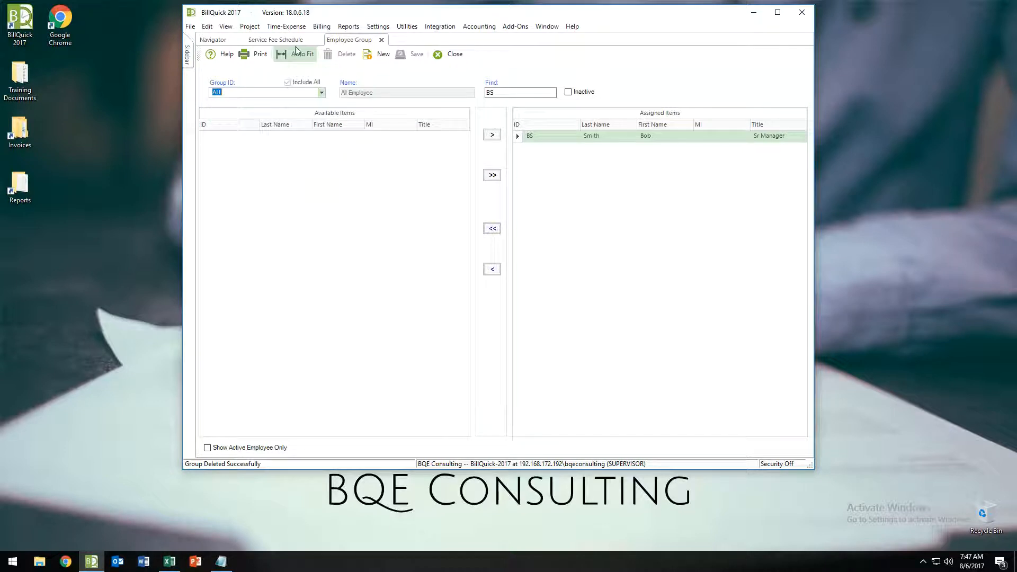
# - Return to the service fee schedule and set its first line to employee group CLASSE-ENG01 and activity group ALL
pyautogui.click(272, 41)
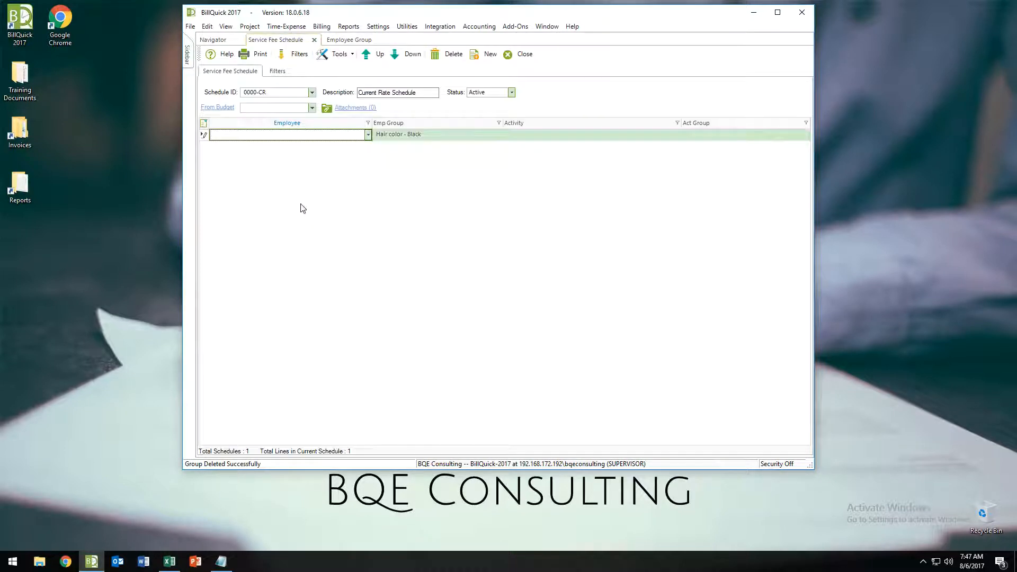
pyautogui.click(498, 135)
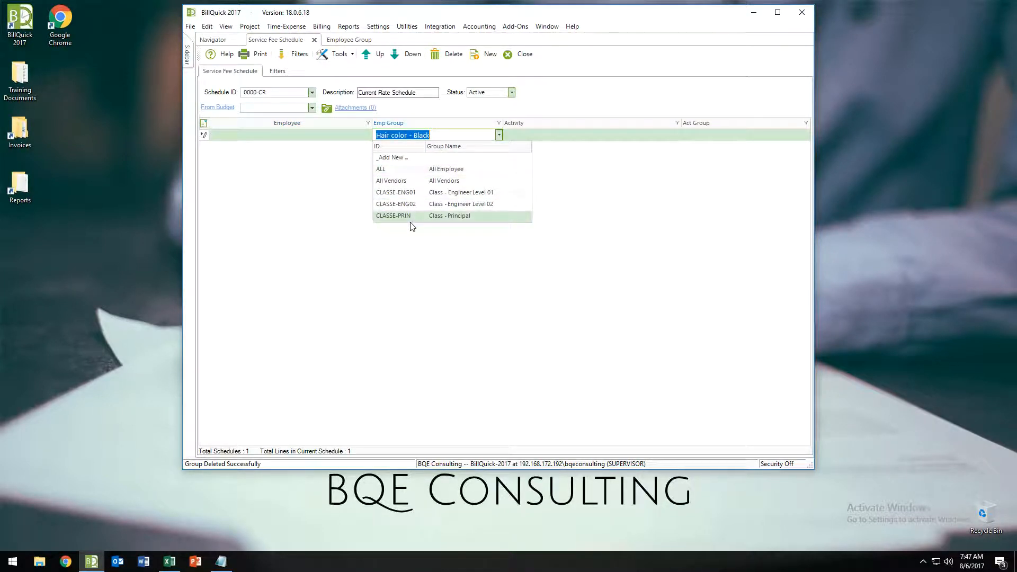
pyautogui.click(397, 192)
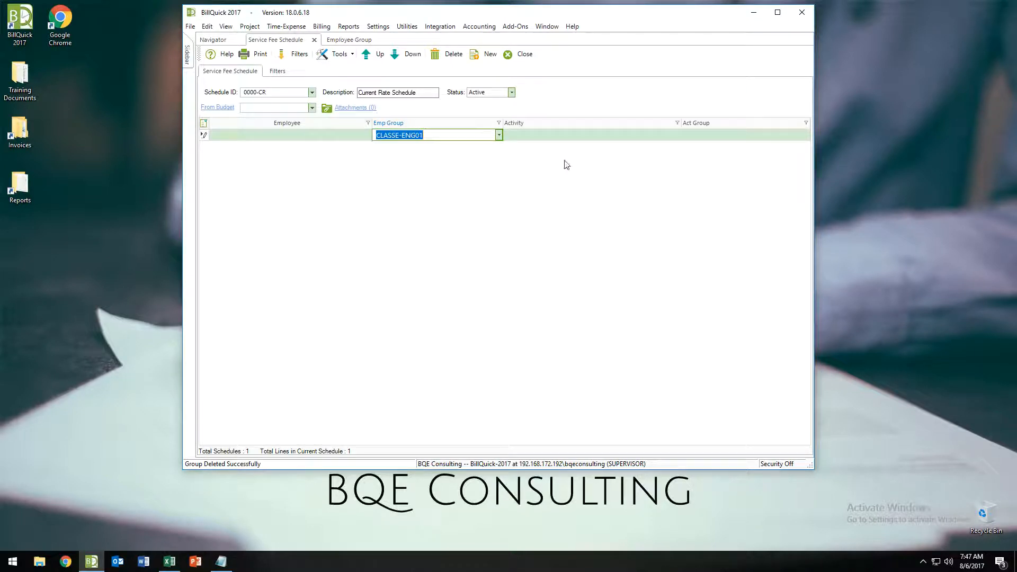
pyautogui.click(607, 135)
pyautogui.click(679, 135)
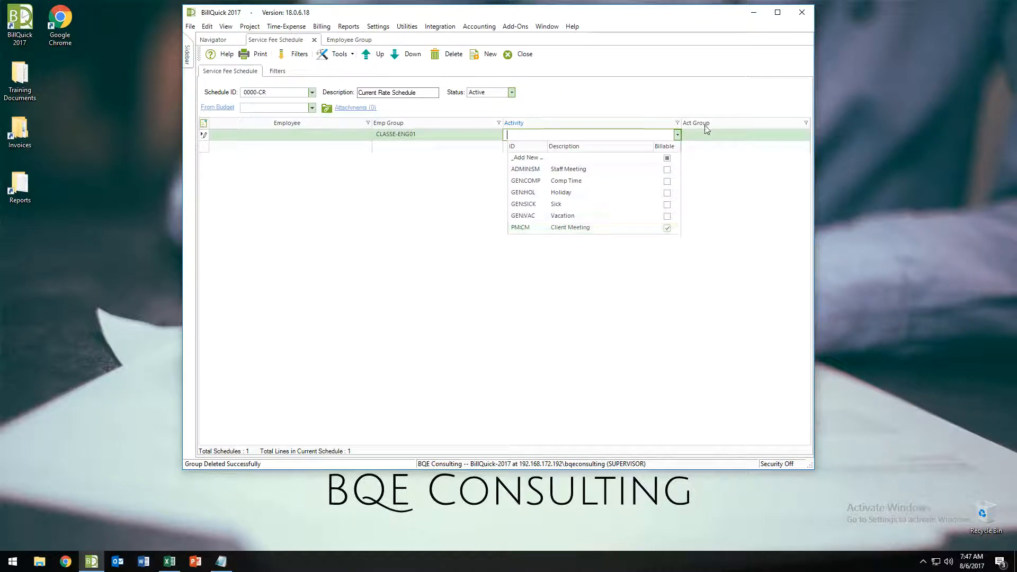
pyautogui.click(711, 137)
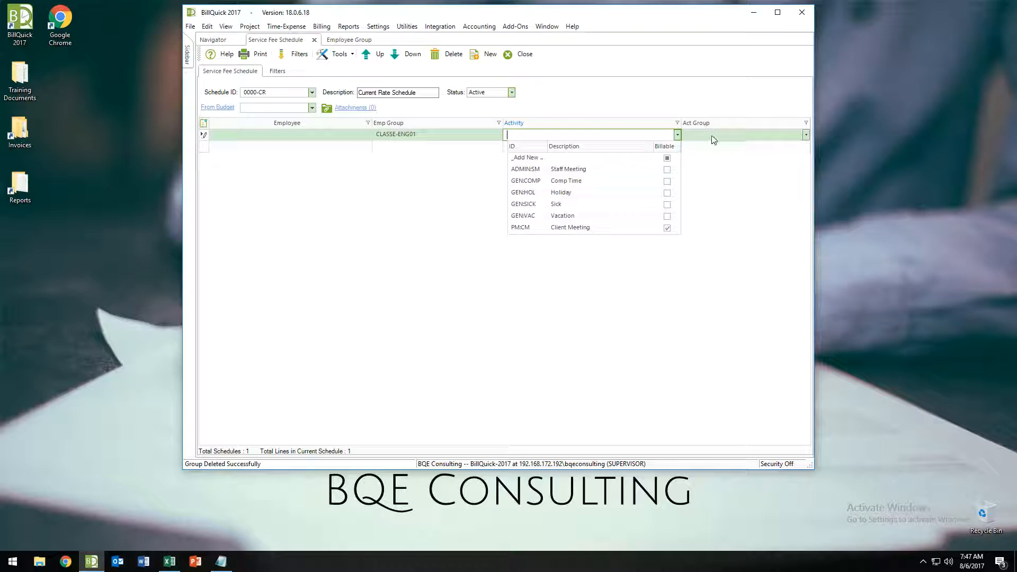
pyautogui.click(752, 140)
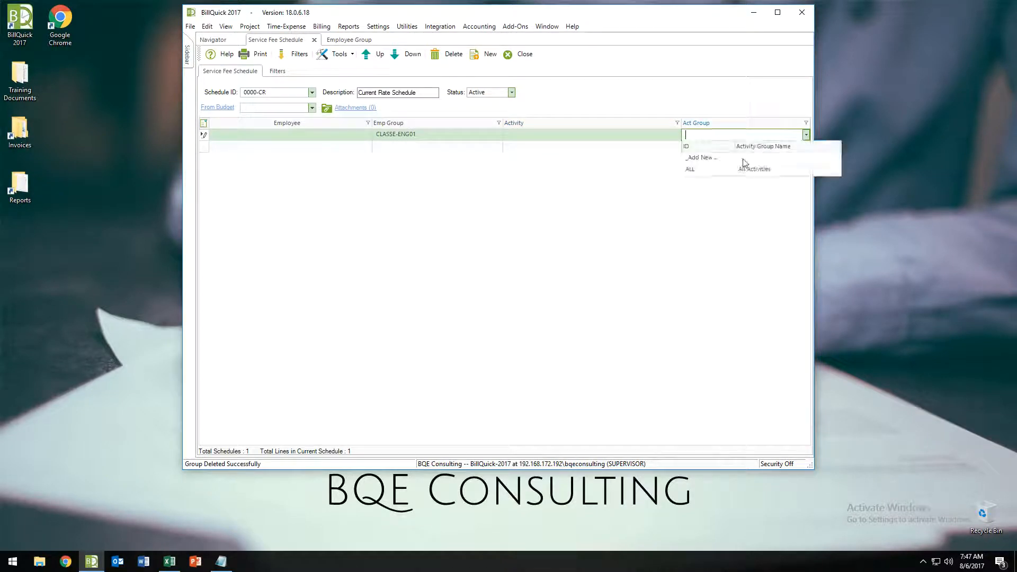
pyautogui.click(690, 169)
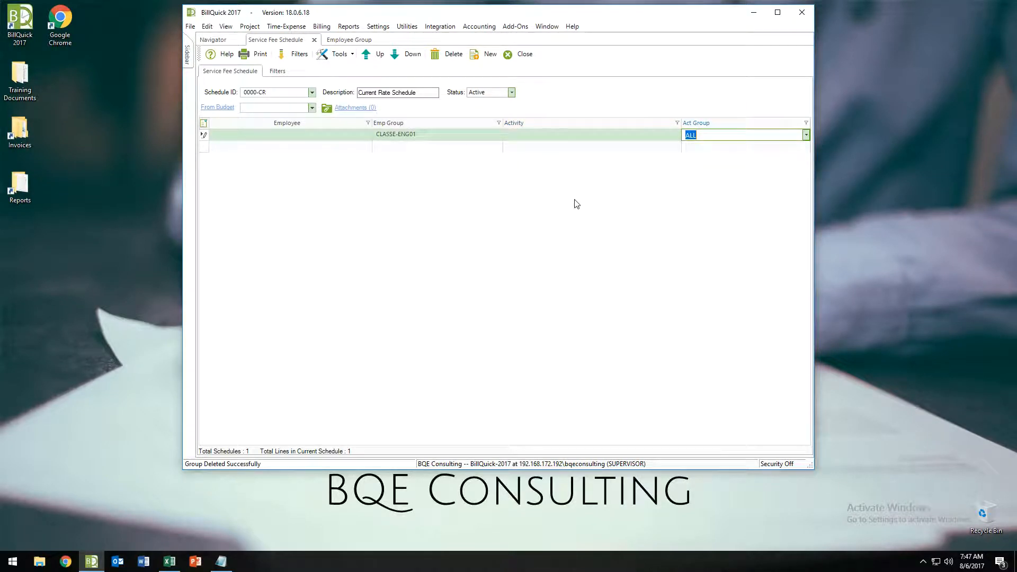
# - Show the Bill Rate and Cost Rate columns in the service fee schedule grid
pyautogui.click(204, 124)
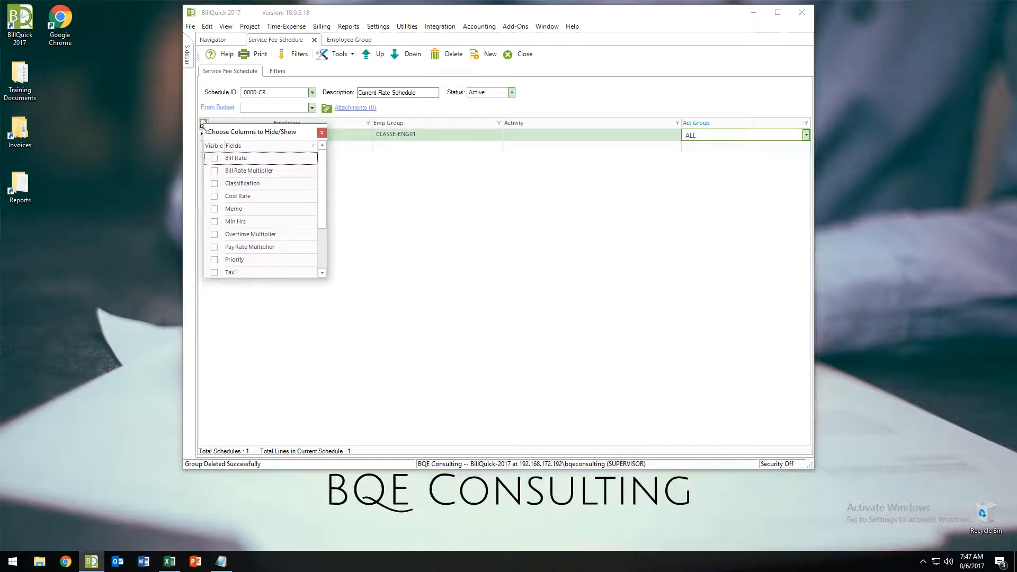
pyautogui.click(214, 158)
pyautogui.click(214, 196)
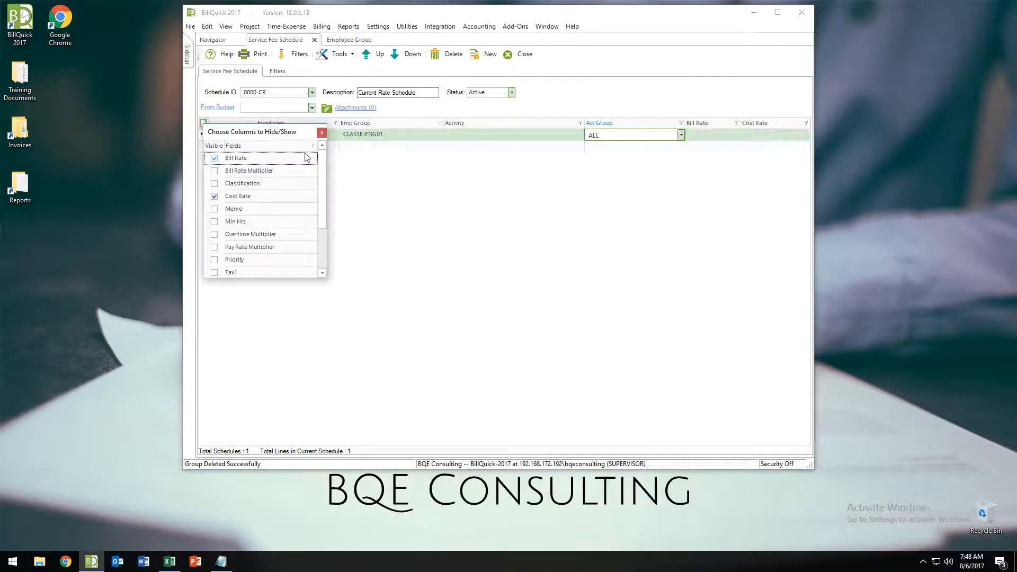
pyautogui.click(322, 134)
# - Set the CLASSE-ENG01 line's bill rate to $85 and its cost rate to $0
pyautogui.click(708, 136)
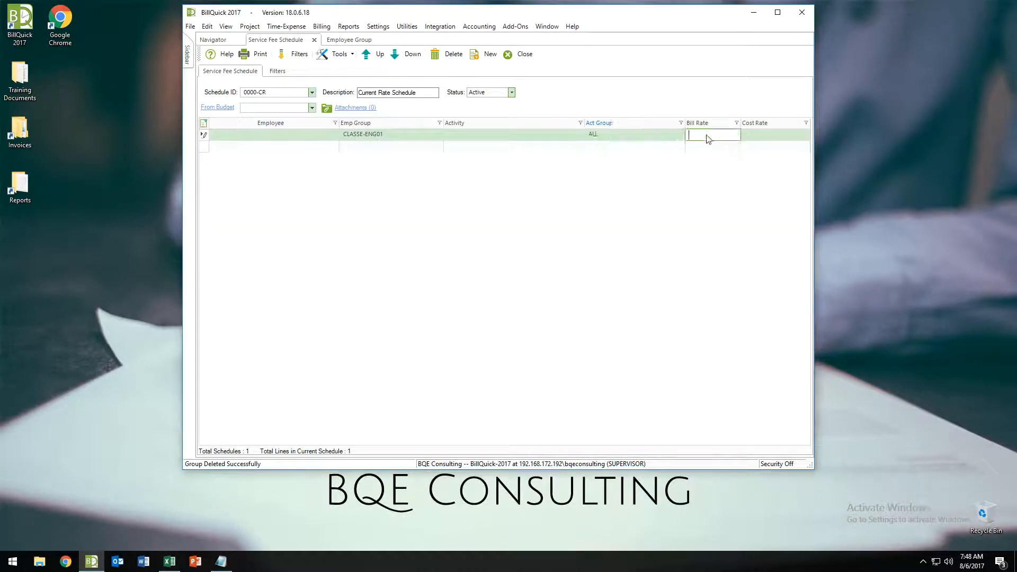
pyautogui.write('85')
pyautogui.press('Tab')
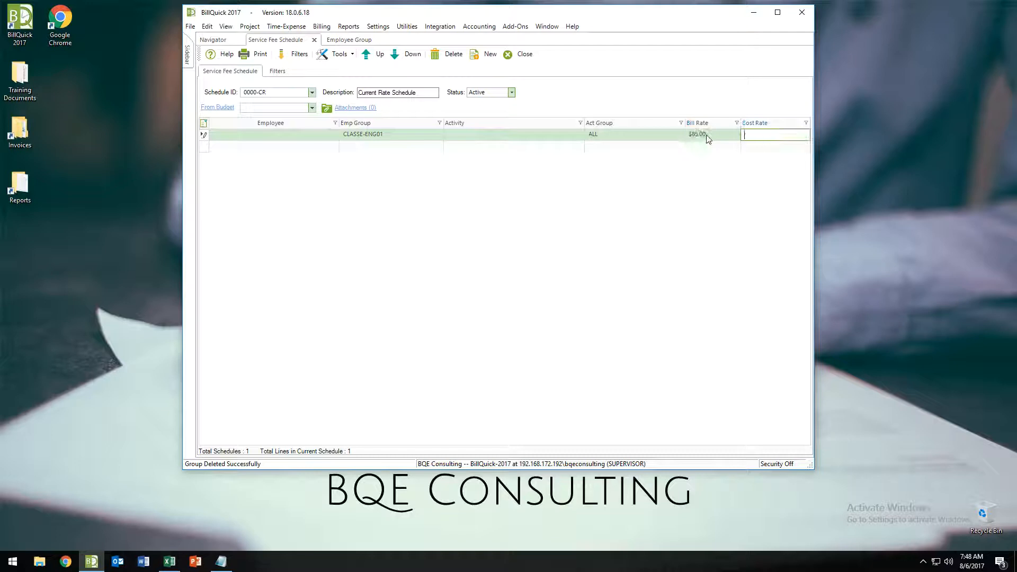
pyautogui.write('0')
pyautogui.press('Tab')
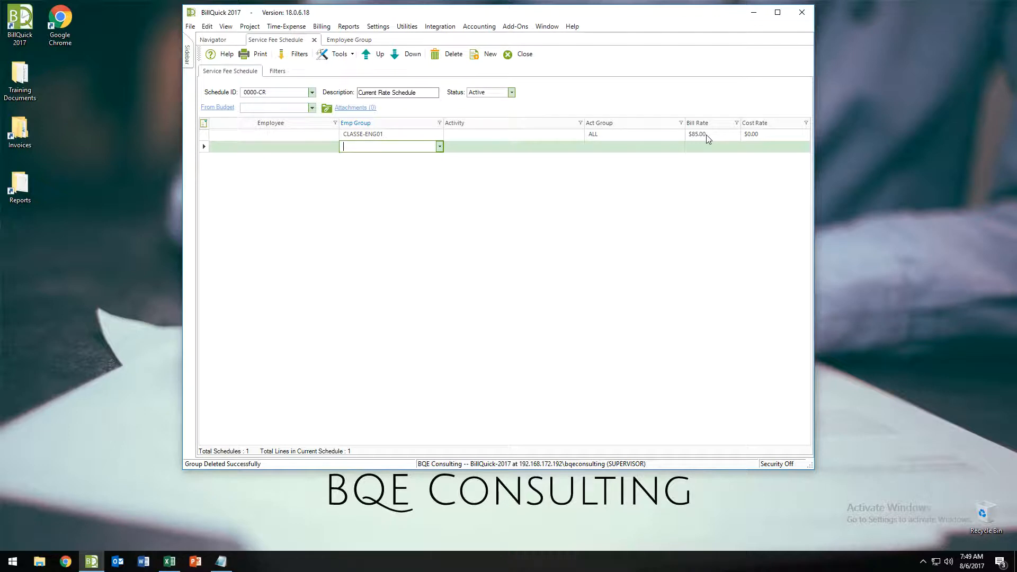
# - Show the Classification column and set the CLASSE-ENG01 line's classification to Engineer Level 01
pyautogui.click(204, 123)
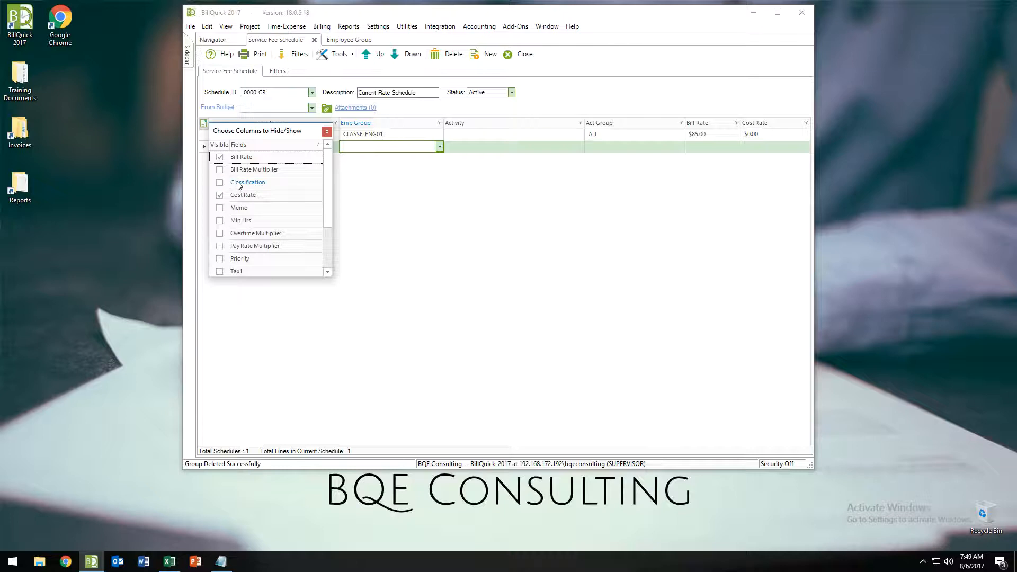
pyautogui.click(219, 182)
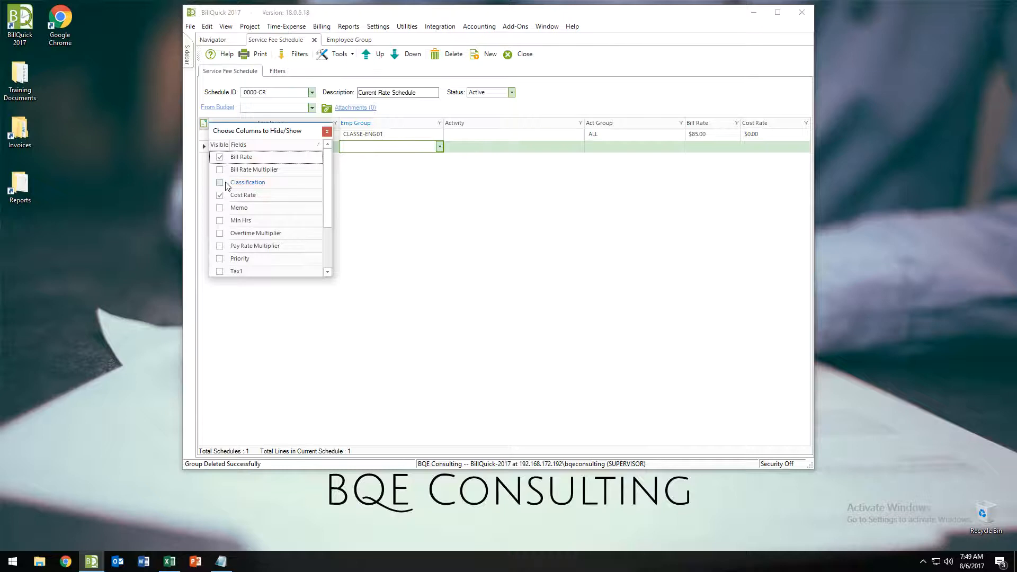
pyautogui.click(327, 131)
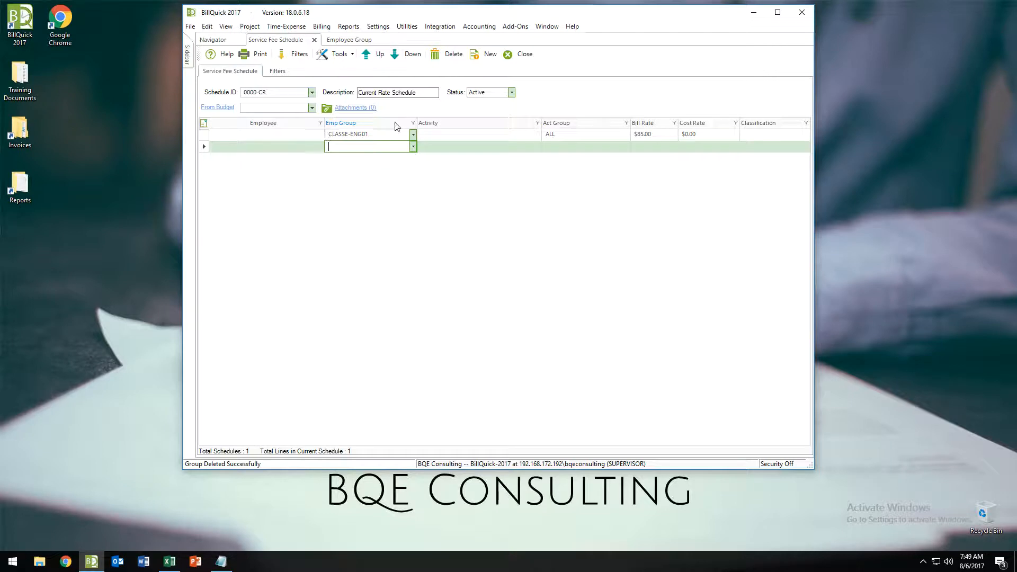
pyautogui.click(755, 136)
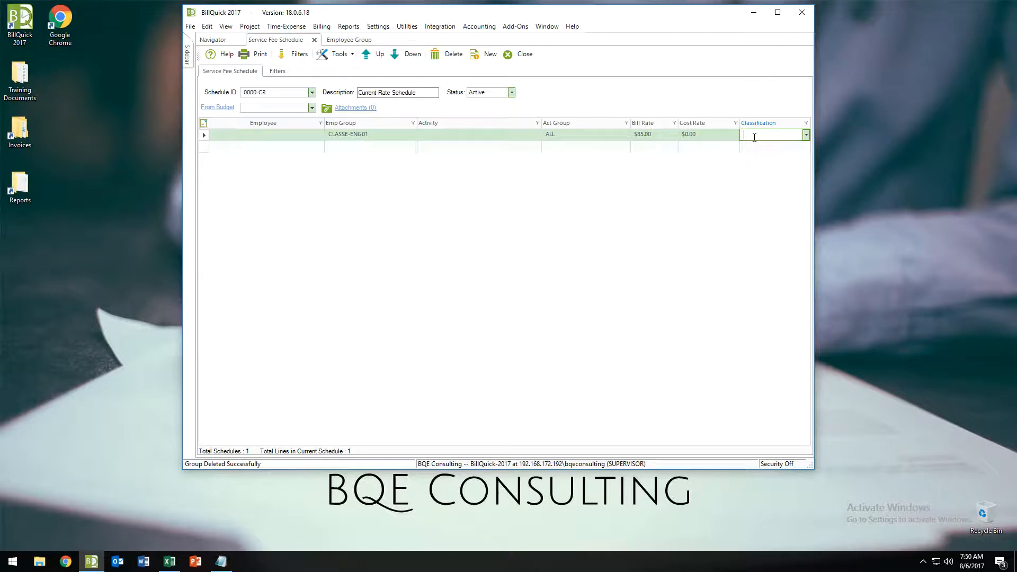
pyautogui.write('Engineer Level 01')
pyautogui.press('Return')
# - Add a schedule line for CLASSE-ENG02 with activity group ALL, bill rate $100, cost rate $0 and classification Engineer Level 02
pyautogui.click(640, 148)
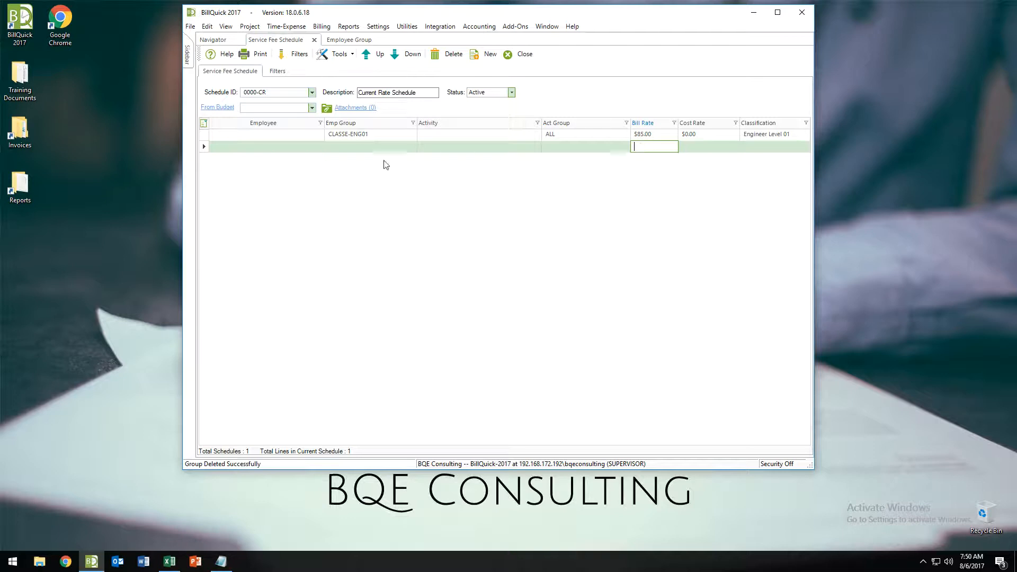
pyautogui.click(411, 146)
pyautogui.click(413, 146)
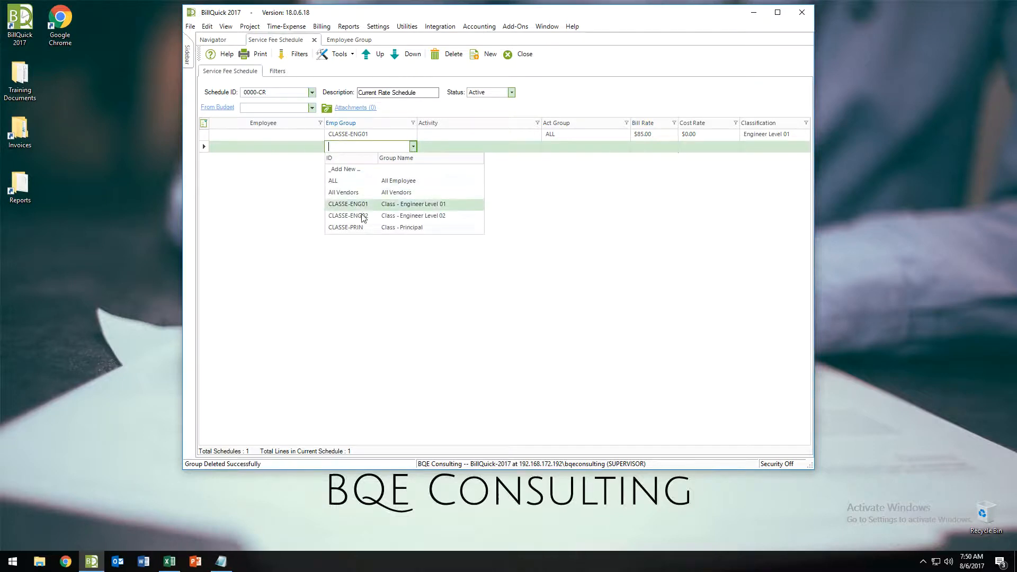
pyautogui.click(366, 216)
pyautogui.write('ALL')
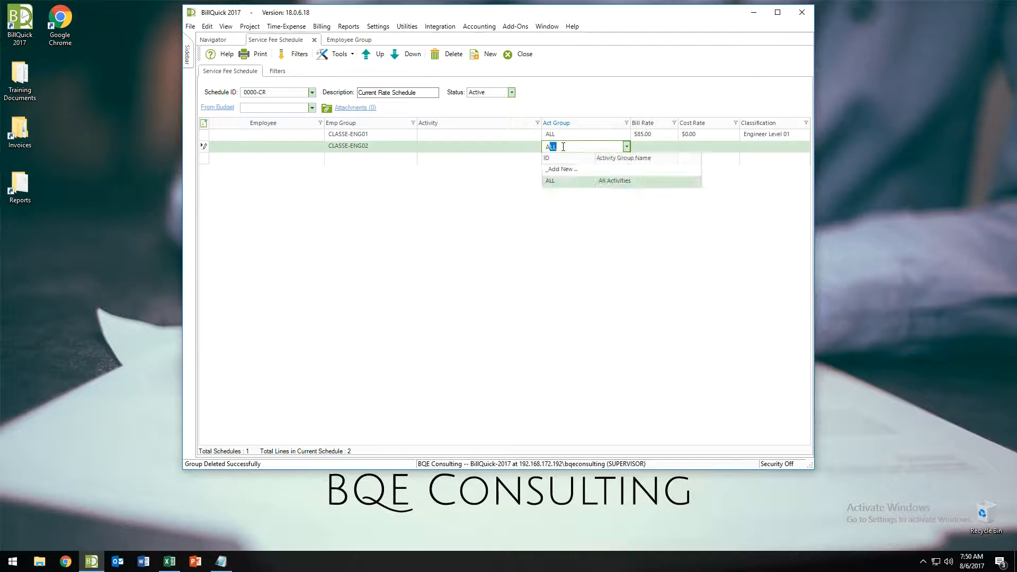
pyautogui.press('Tab')
pyautogui.write('100')
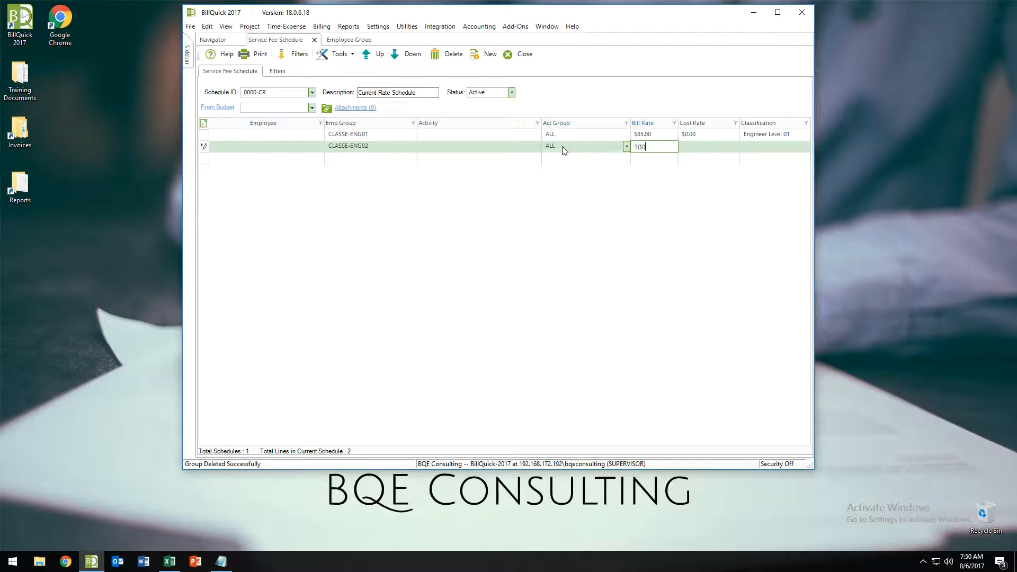
pyautogui.press('Tab')
pyautogui.write('0')
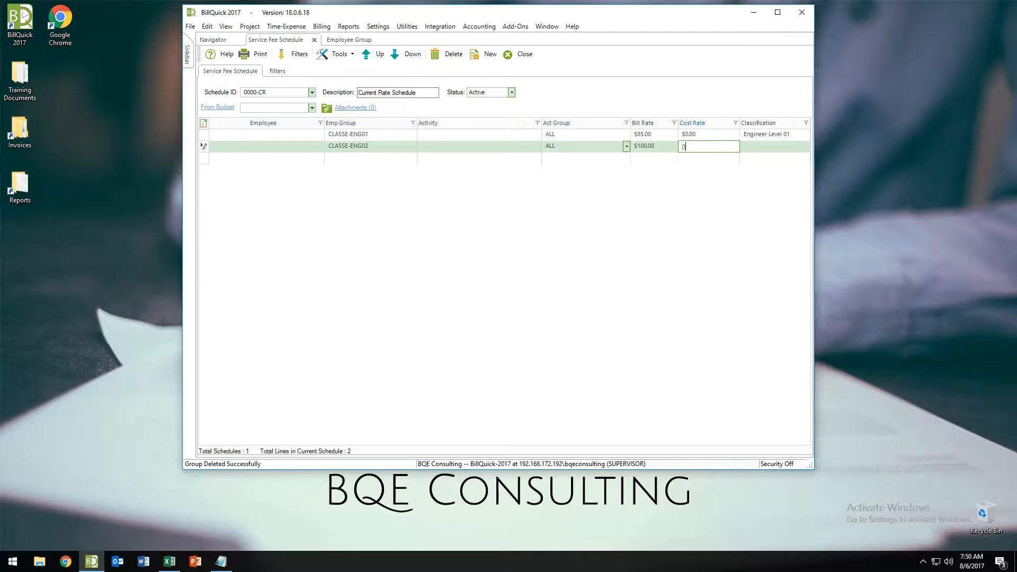
pyautogui.press('Tab')
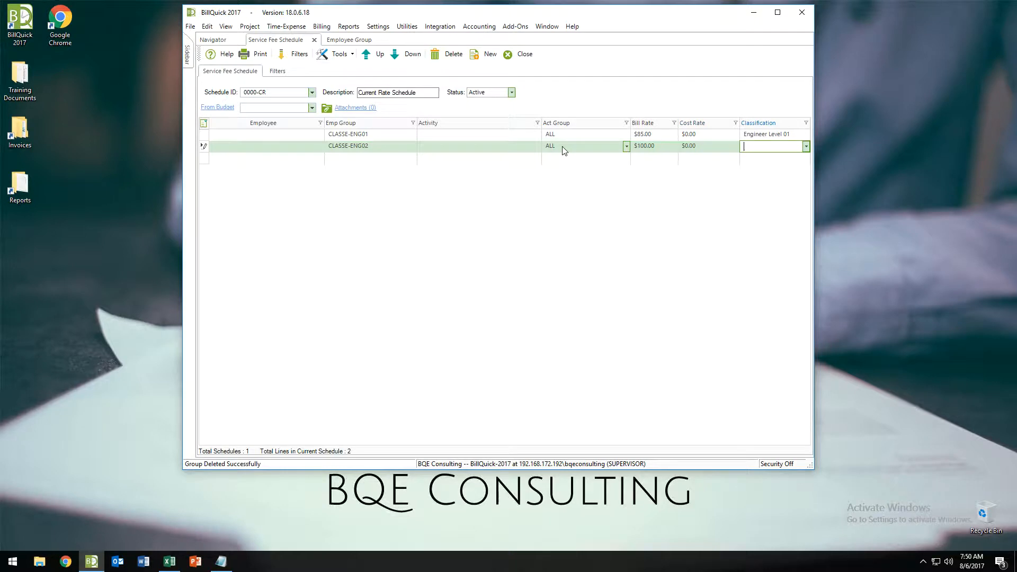
pyautogui.write('Engineer Level 02')
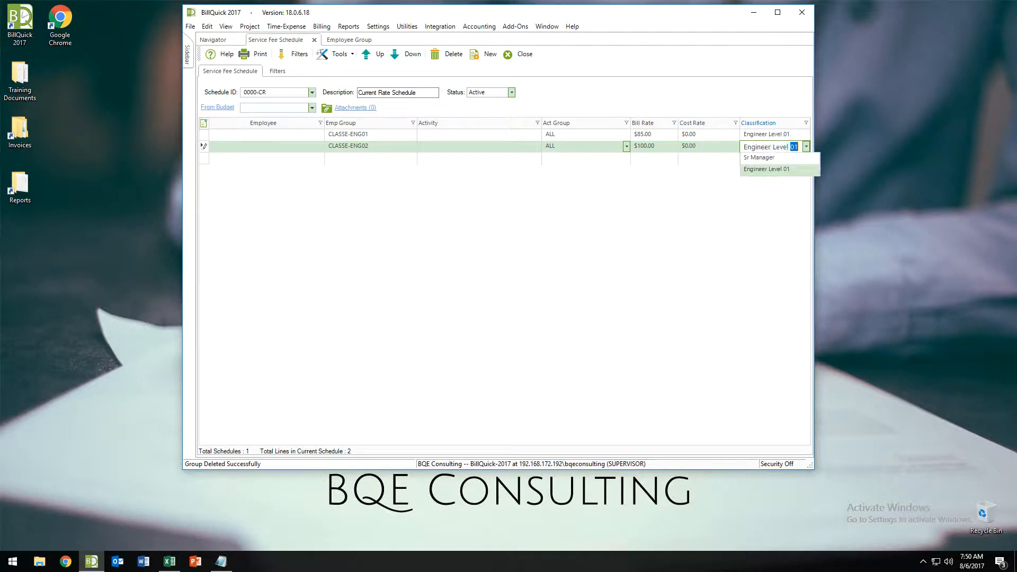
pyautogui.press('Tab')
pyautogui.press('Tab')
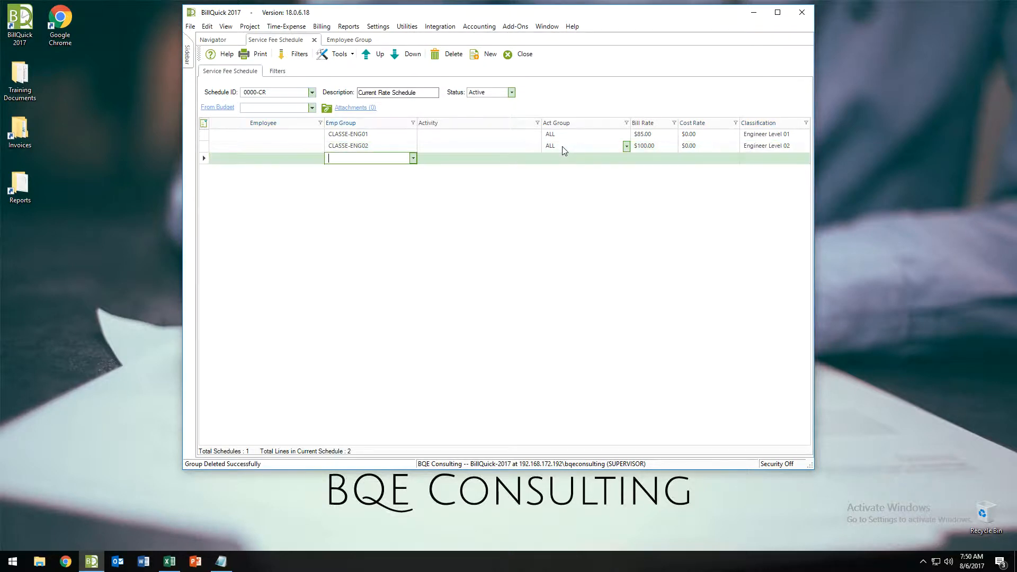
# - Add a schedule line for CLASSE-PRIN with activity group ALL, bill rate $150, cost rate $0 and classification Principals
pyautogui.write('CLASSE-PRIN')
pyautogui.press('Tab')
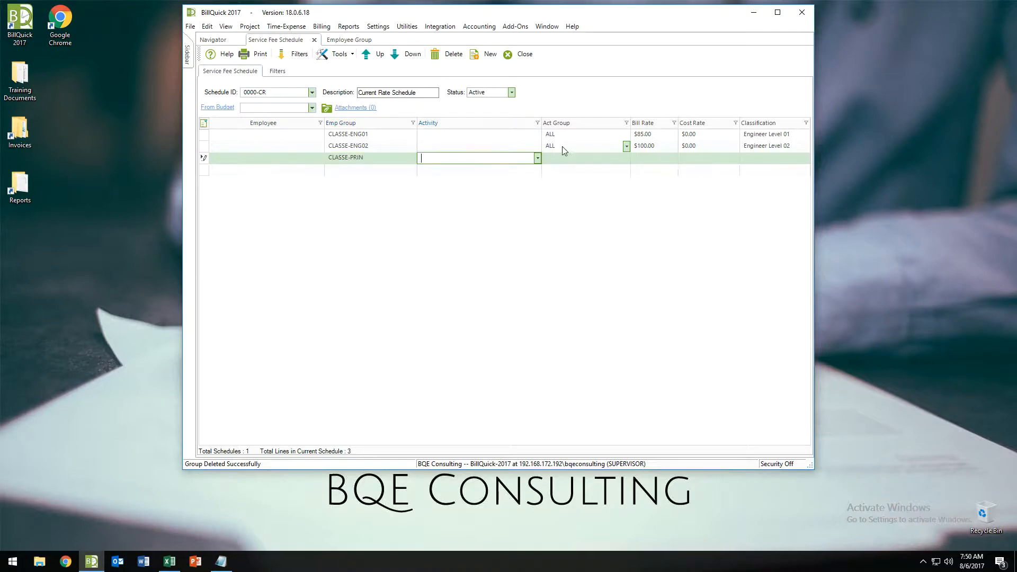
pyautogui.press('Tab')
pyautogui.write('A')
pyautogui.press('Tab')
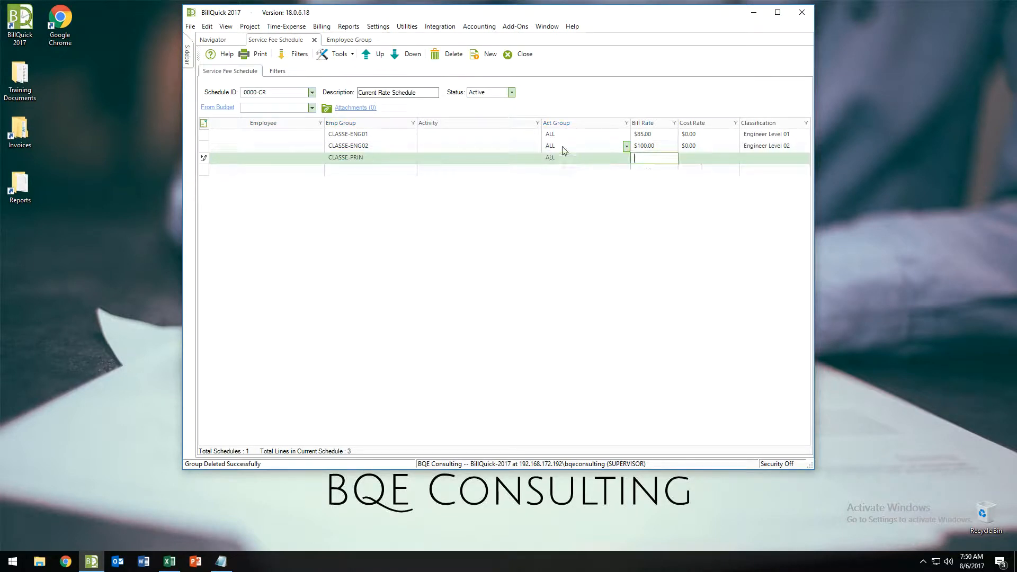
pyautogui.write('150')
pyautogui.press('Tab')
pyautogui.write('0')
pyautogui.press('Tab')
pyautogui.write('Principals')
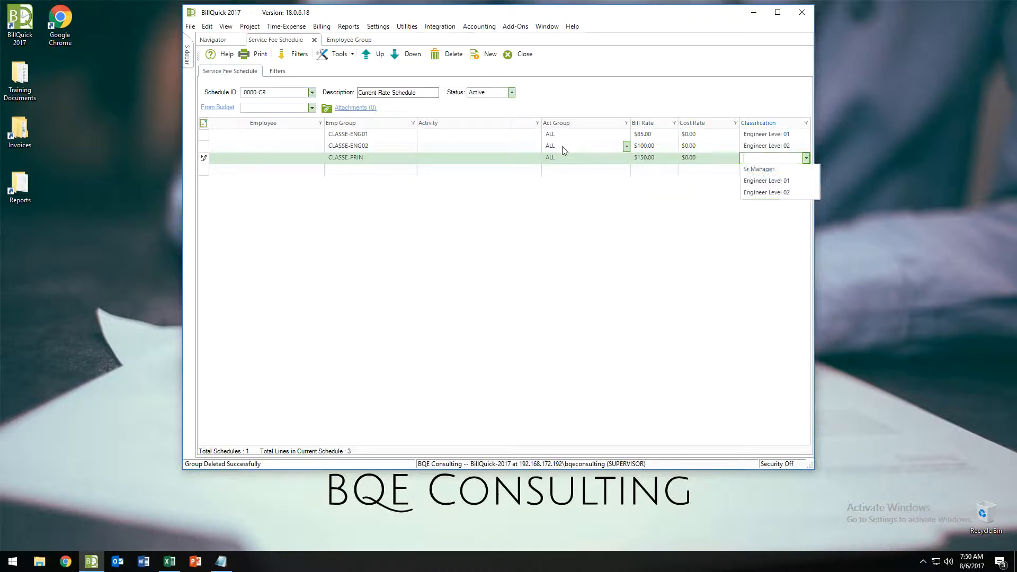
pyautogui.press('Tab')
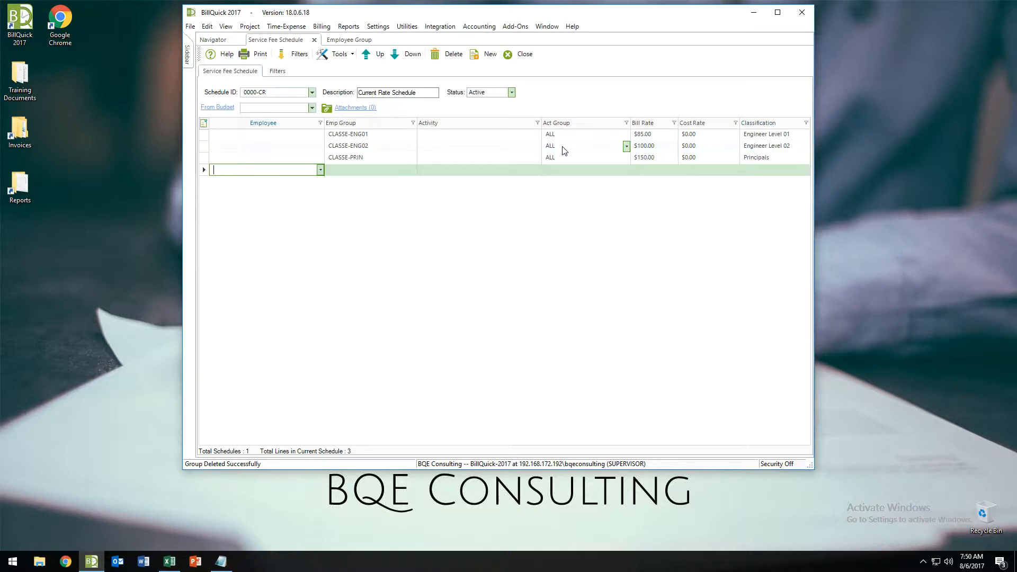
# - Create a new fee schedule with ID P-17001 and description Project - 17001, based on the 0000-CR schedule
pyautogui.press('Tab')
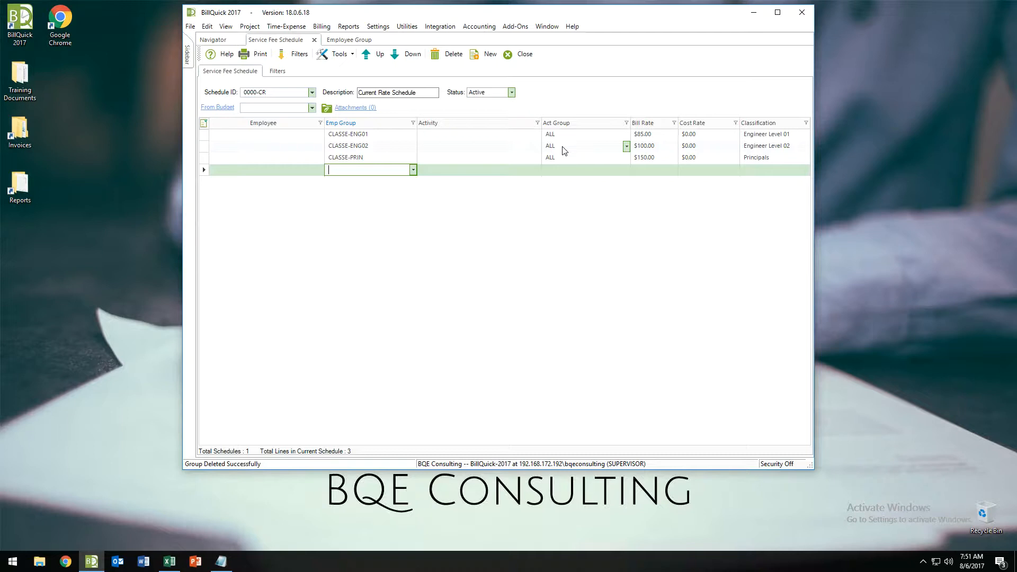
pyautogui.click(483, 56)
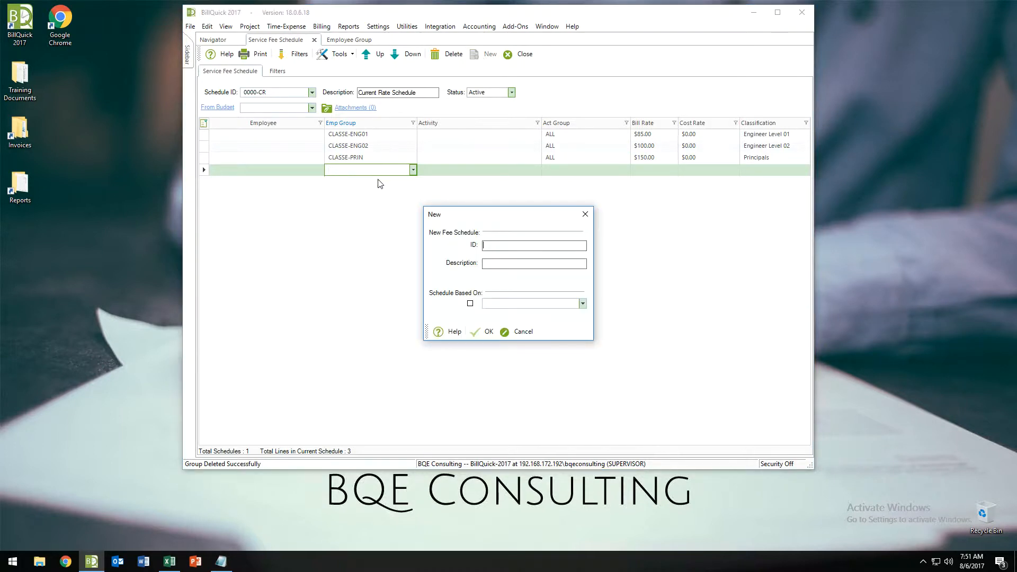
pyautogui.write('P-17001Project - 17-01')
pyautogui.click(470, 304)
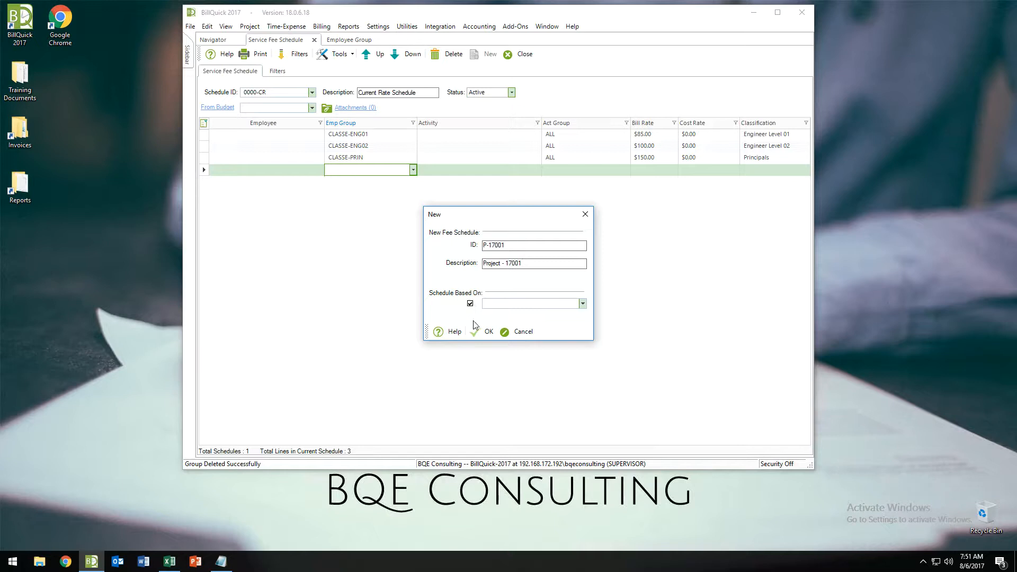
pyautogui.click(583, 303)
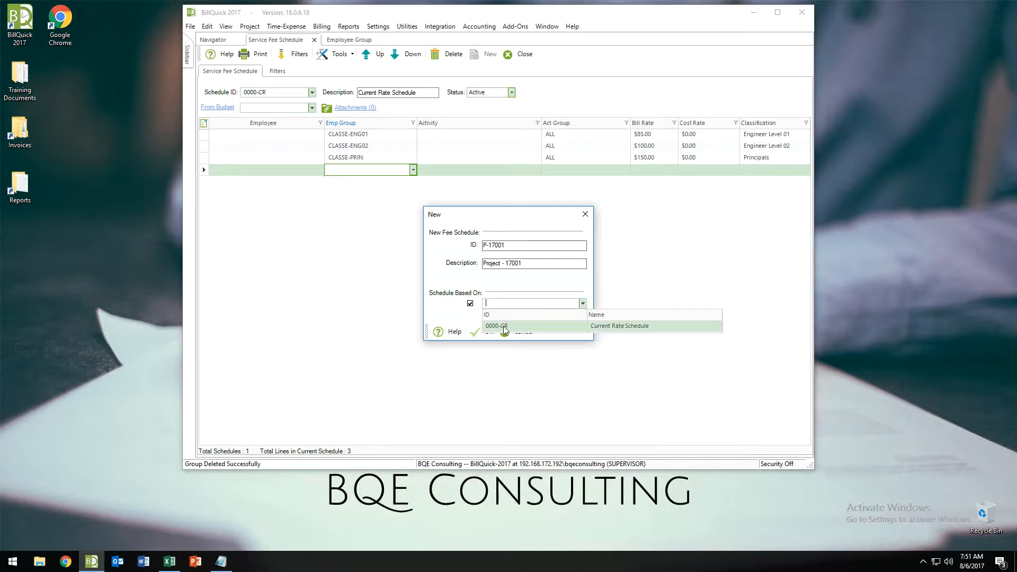
pyautogui.click(504, 329)
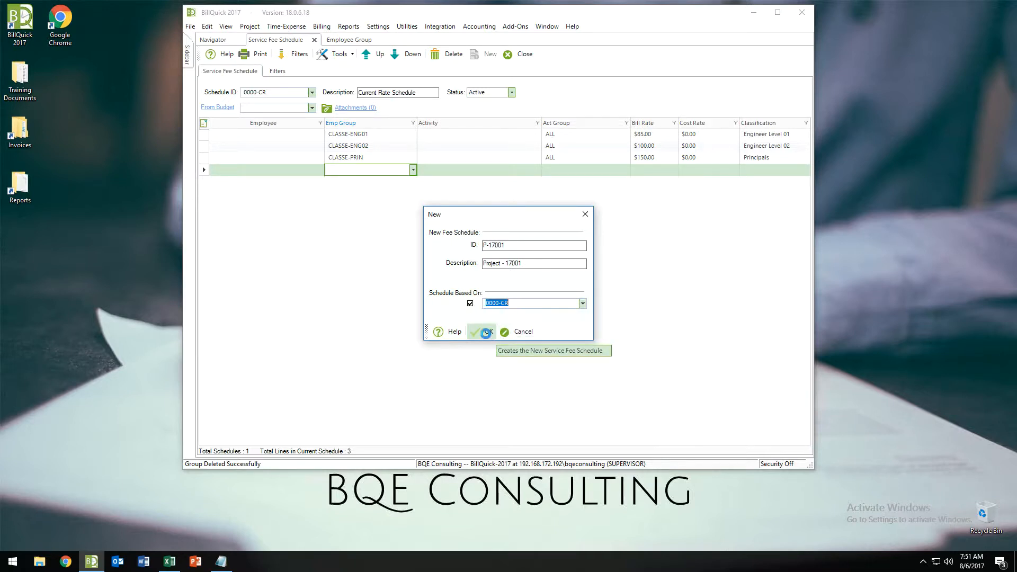
pyautogui.click(488, 332)
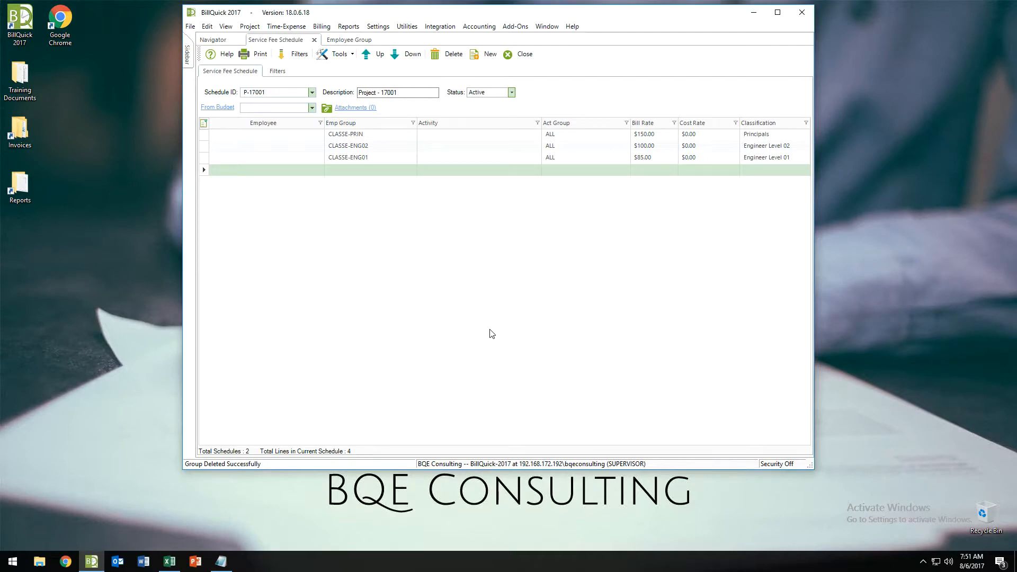
# - Set the P-17001 schedule's bill rates to $200 for CLASSE-PRIN, $125 for CLASSE-ENG02 and $95 for CLASSE-ENG01
pyautogui.click(658, 136)
pyautogui.write('200')
pyautogui.click(644, 145)
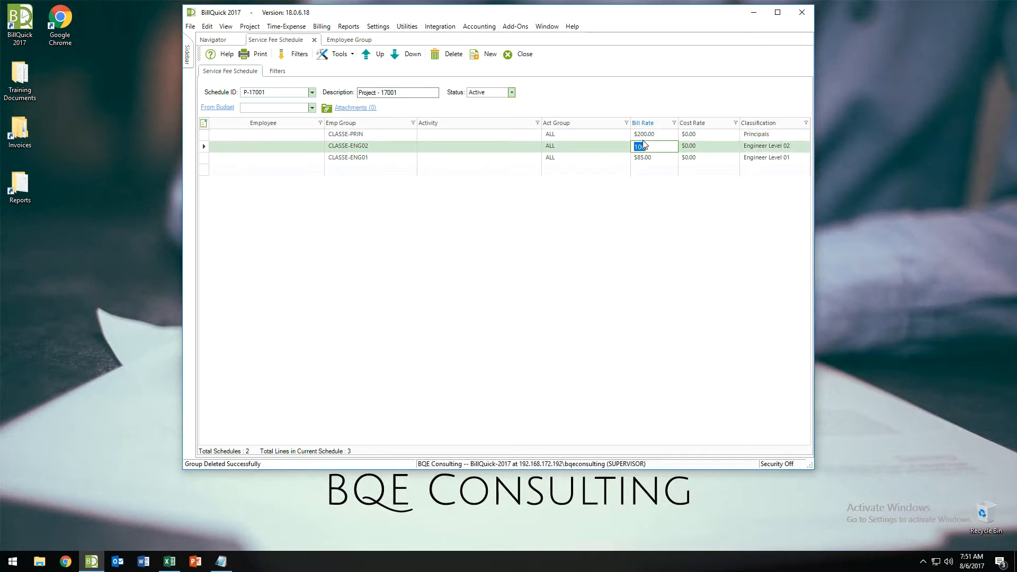
pyautogui.write('125')
pyautogui.press('Down')
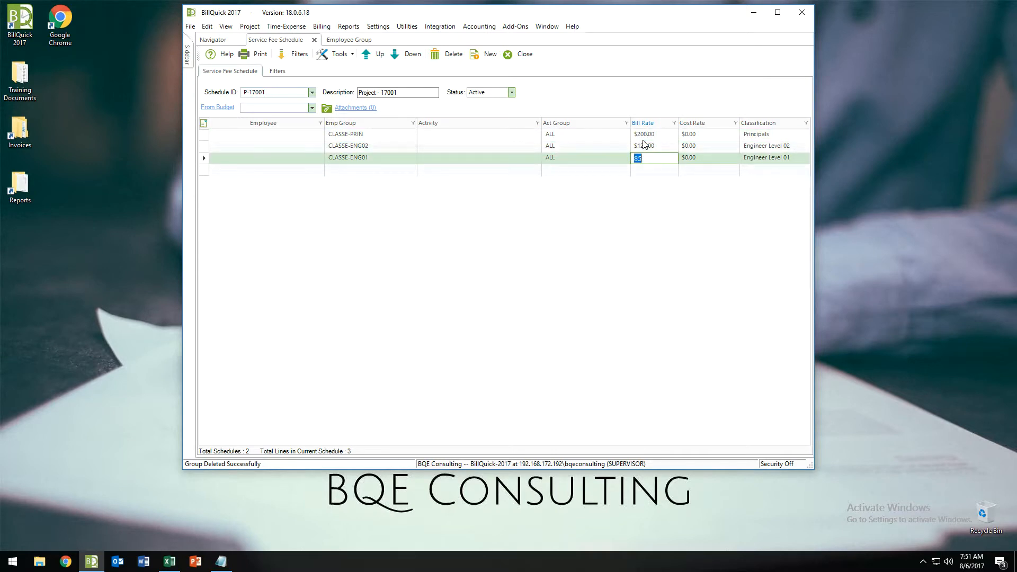
pyautogui.write('95')
pyautogui.press('Down')
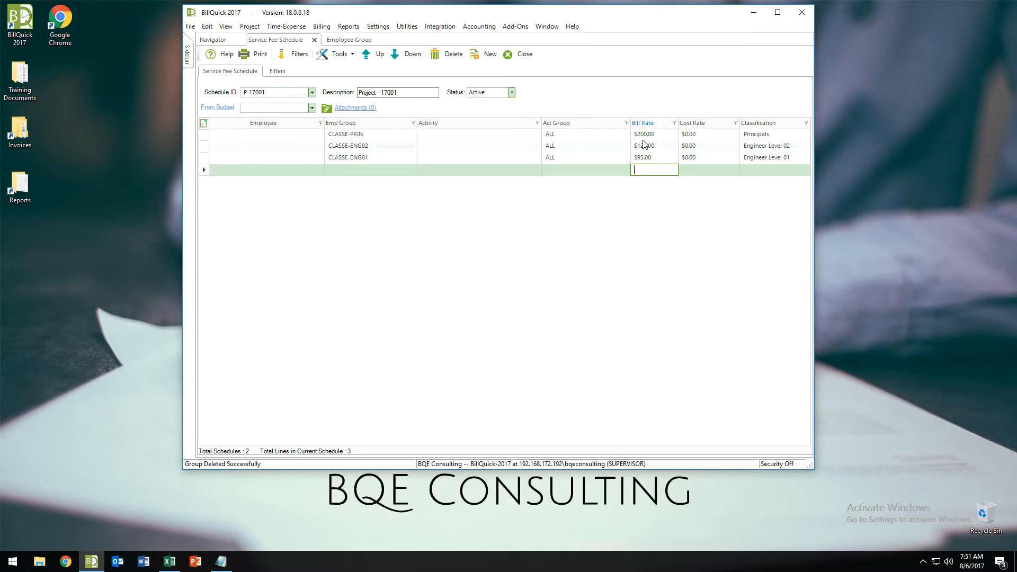